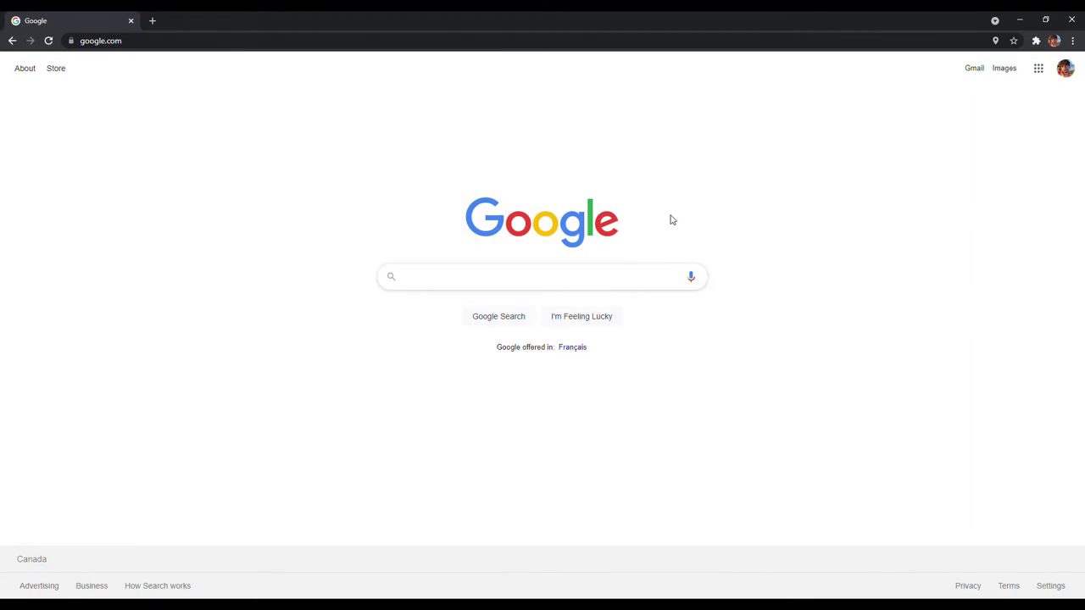
# Search Google for 'spectra geospatial' and open the official Spectra Geospatial website
pyautogui.write('spectra geospatial')
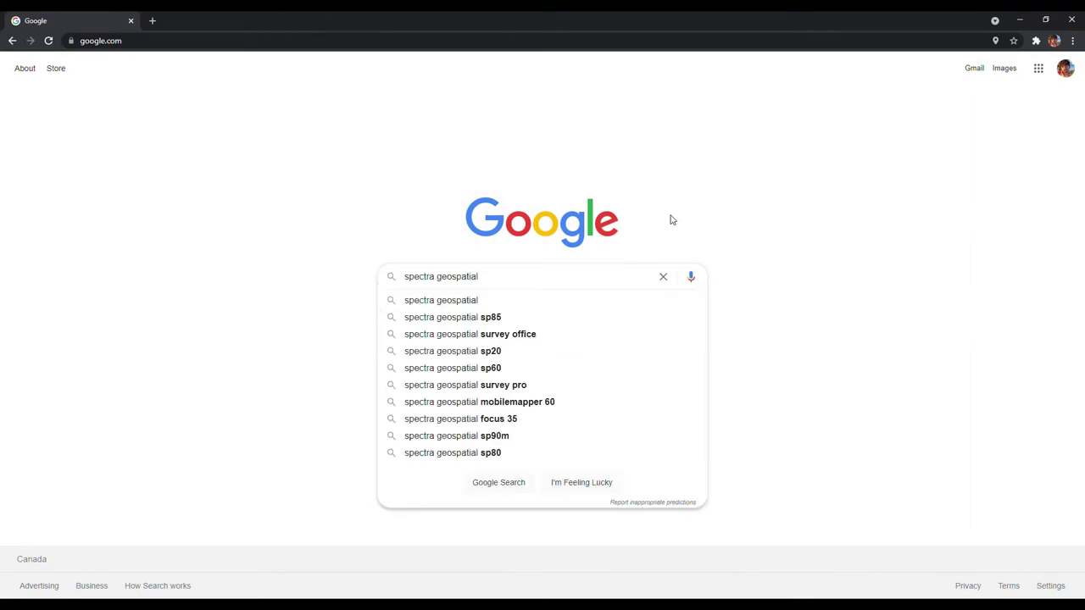
pyautogui.press('Return')
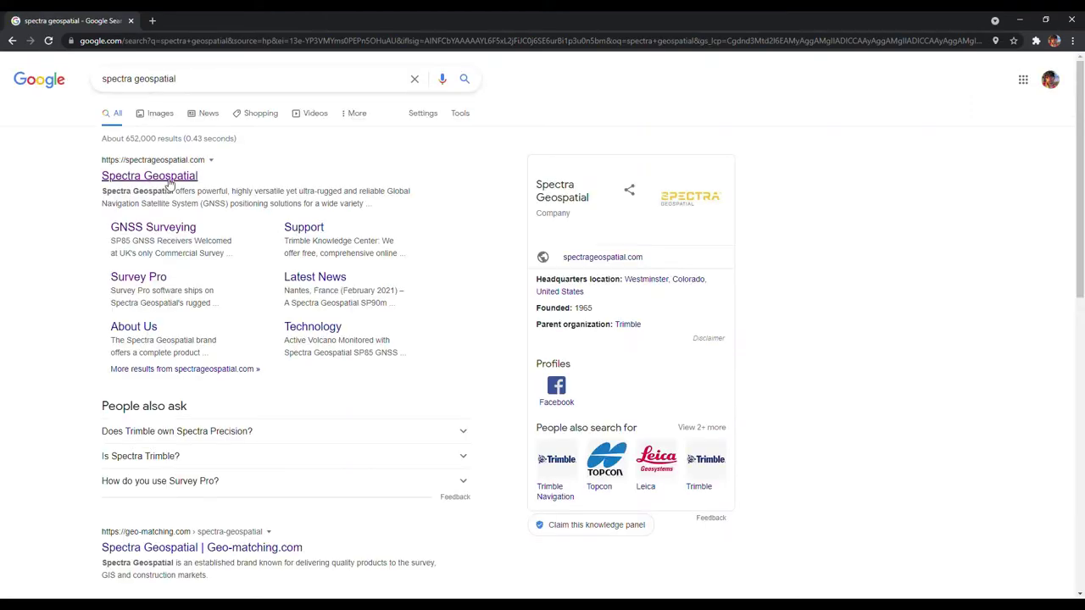
pyautogui.click(169, 178)
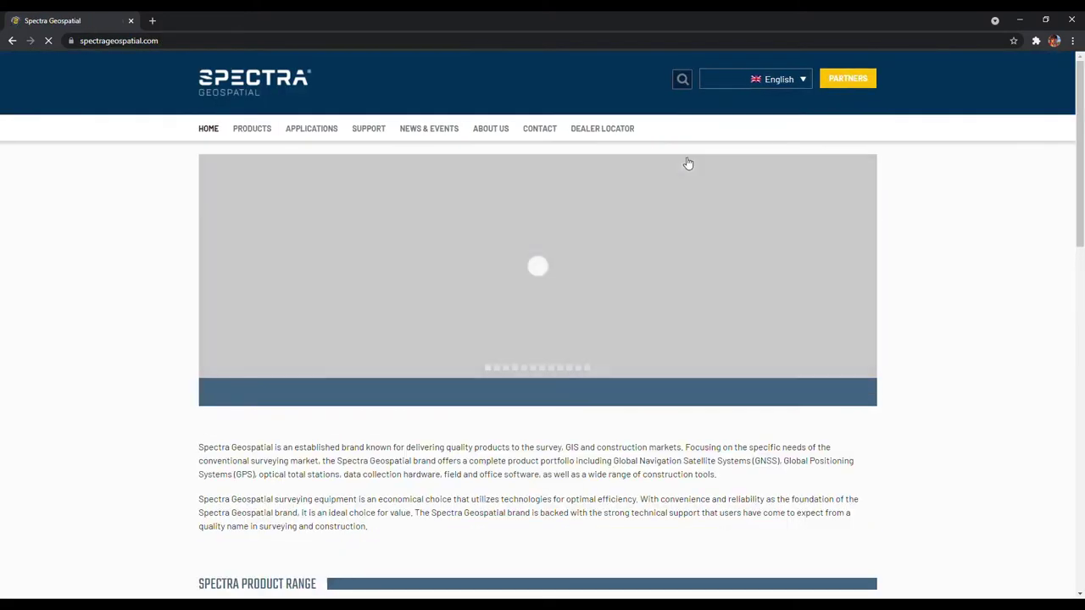
# Sign in to the Spectra Geospatial partner portal and launch Virtual Warehouse from it
pyautogui.click(852, 80)
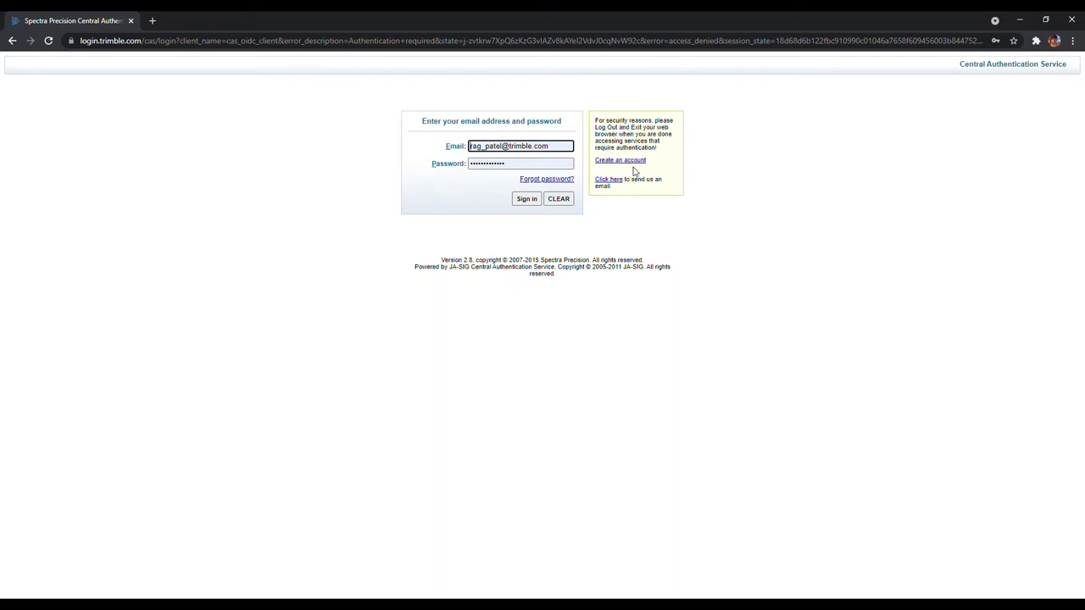
pyautogui.click(526, 200)
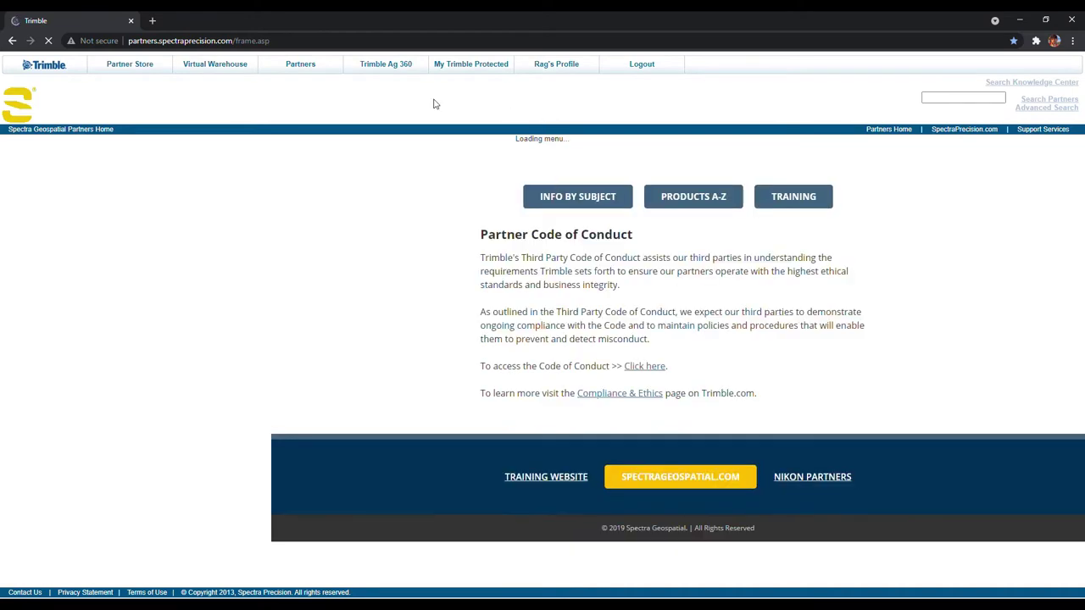
pyautogui.click(243, 76)
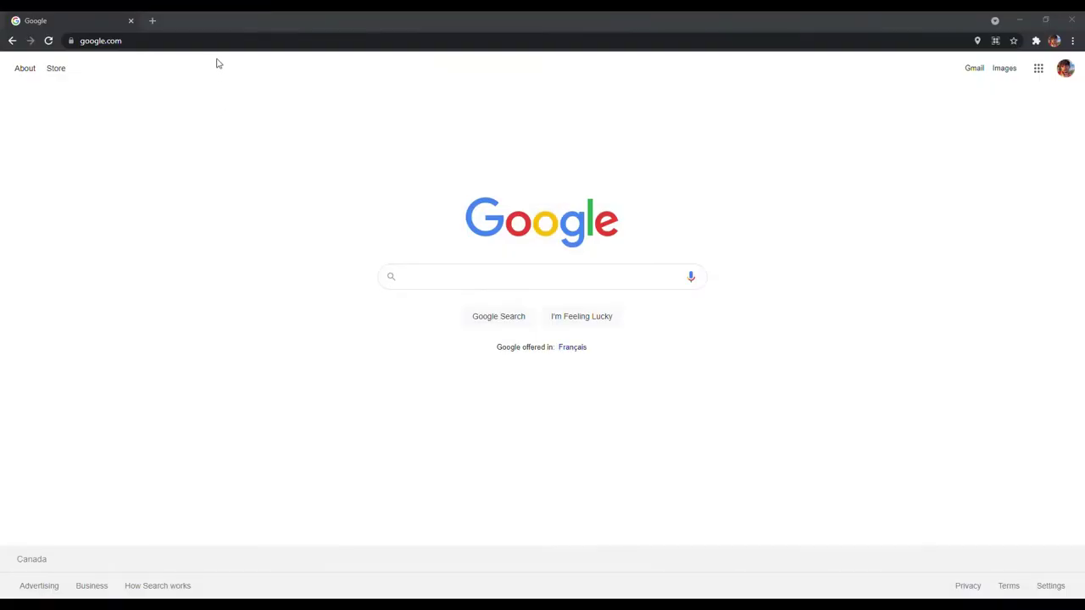
# Load the direct Virtual Warehouse link in Chrome's address bar
pyautogui.click(223, 47)
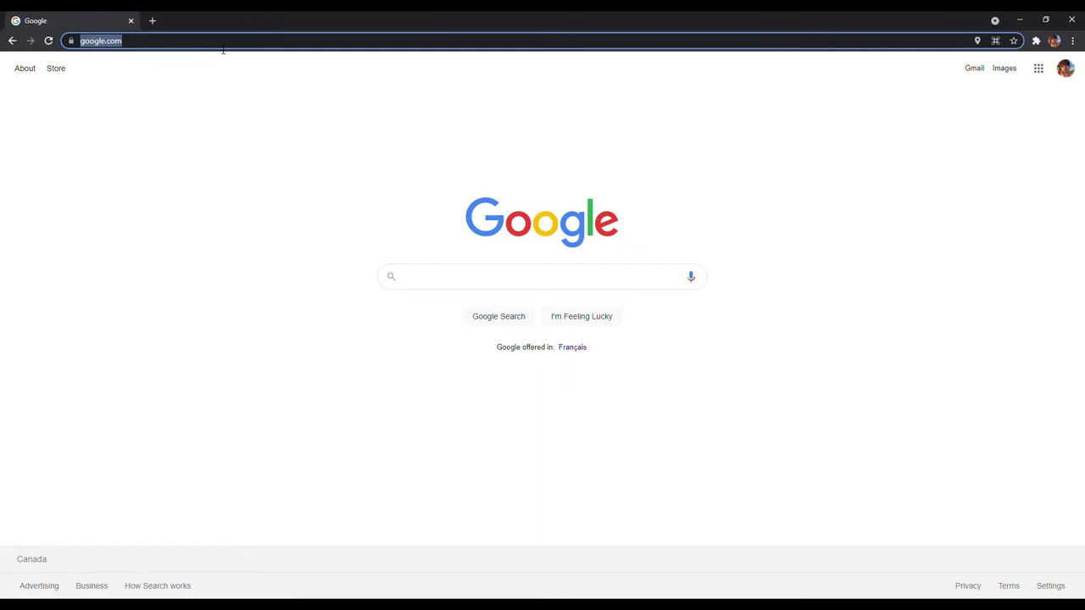
pyautogui.write('https://support.trimble.com/services/VirtualWarehouse')
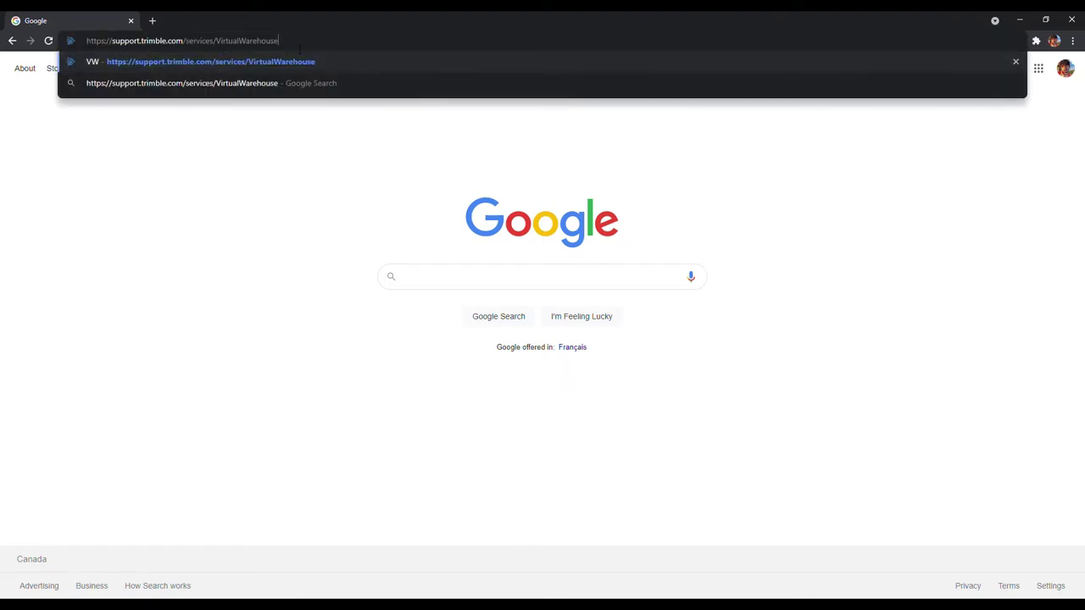
pyautogui.press('Return')
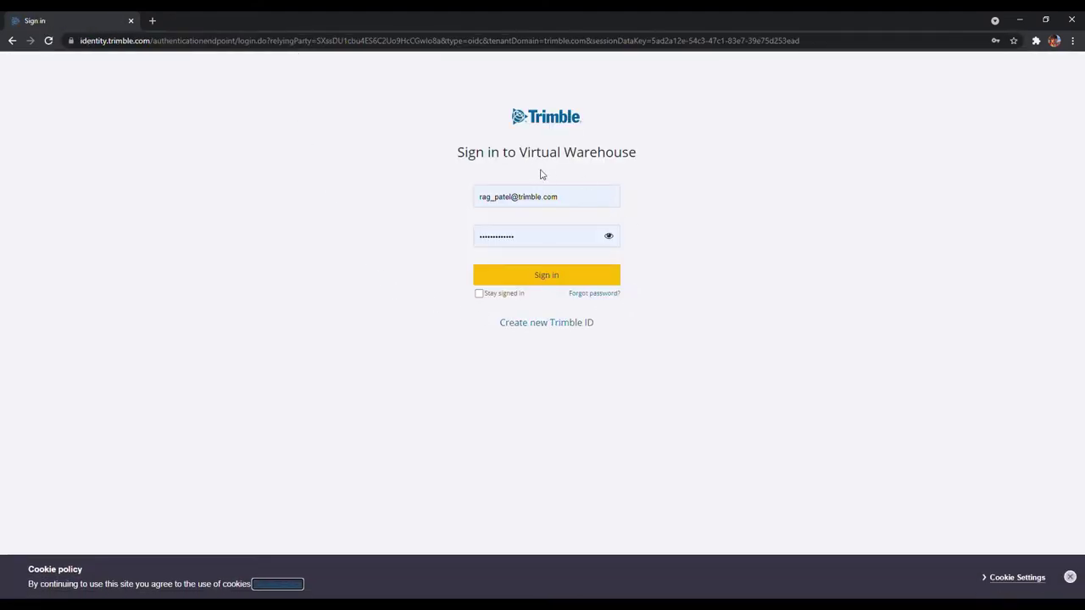
# Sign in to Trimble Virtual Warehouse using the prefilled account details
pyautogui.click(529, 285)
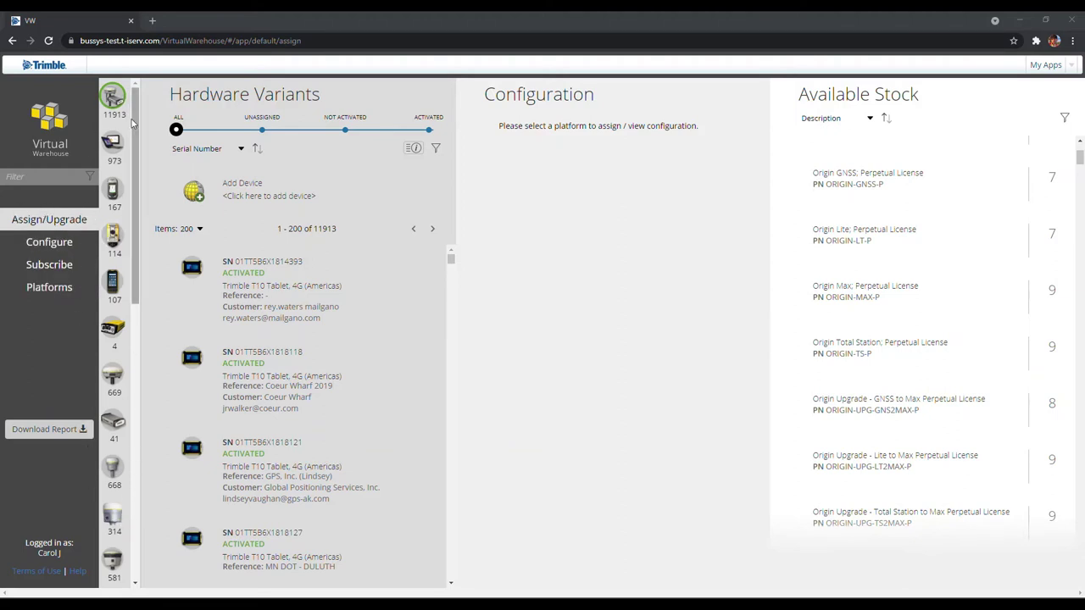
# Filter the Hardware Variants list to the 61 Ranger 5 data collectors
pyautogui.moveTo(133, 221); pyautogui.dragTo(143, 339)
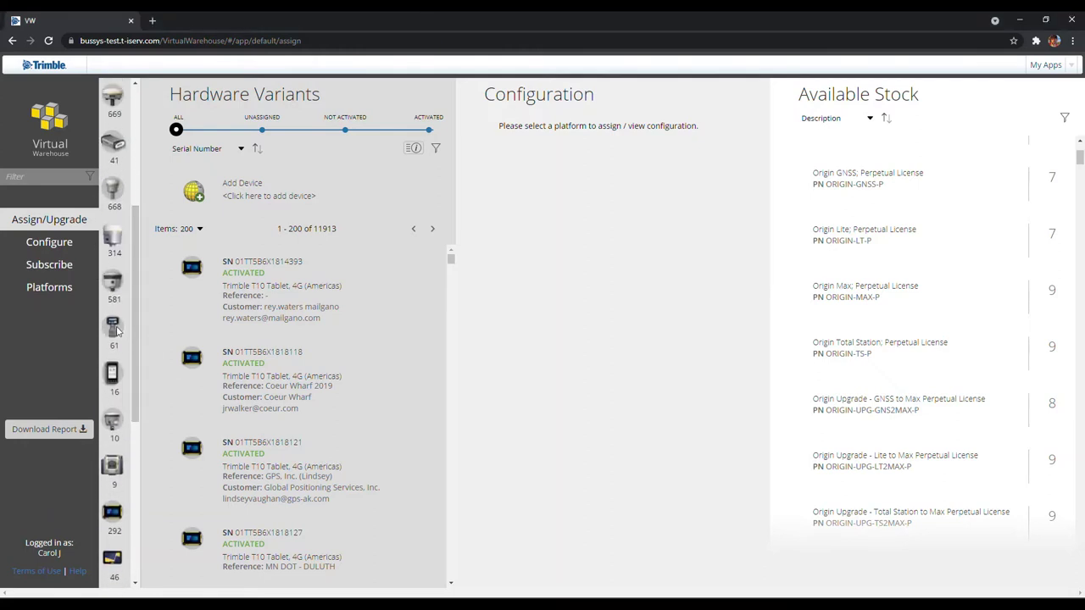
pyautogui.click(113, 329)
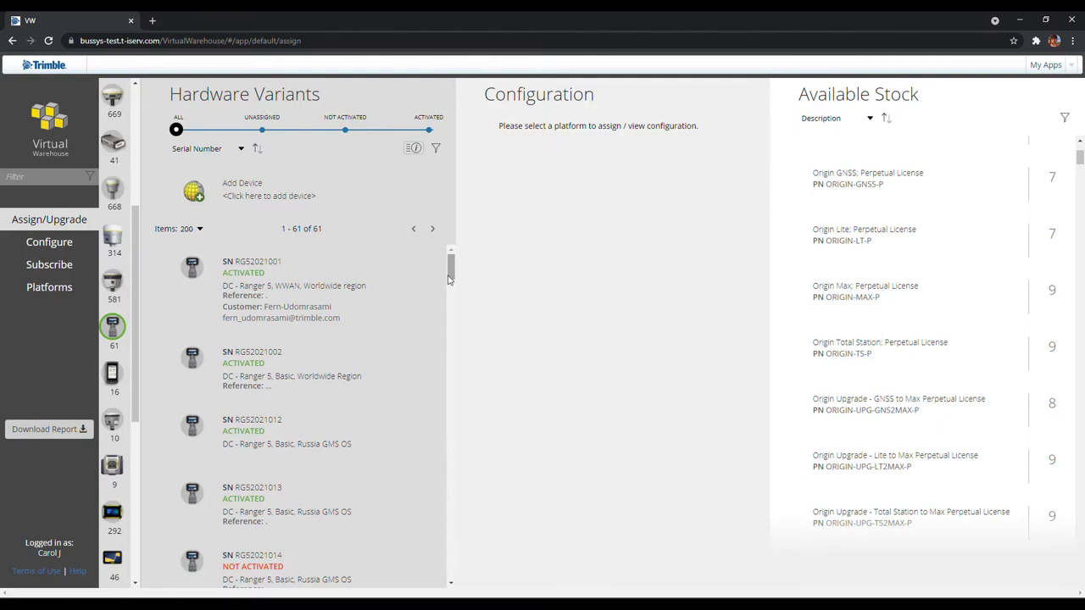
pyautogui.moveTo(450, 278)
pyautogui.mouseDown()
pyautogui.moveTo(450, 314)
pyautogui.moveTo(450, 267)
pyautogui.mouseUp()
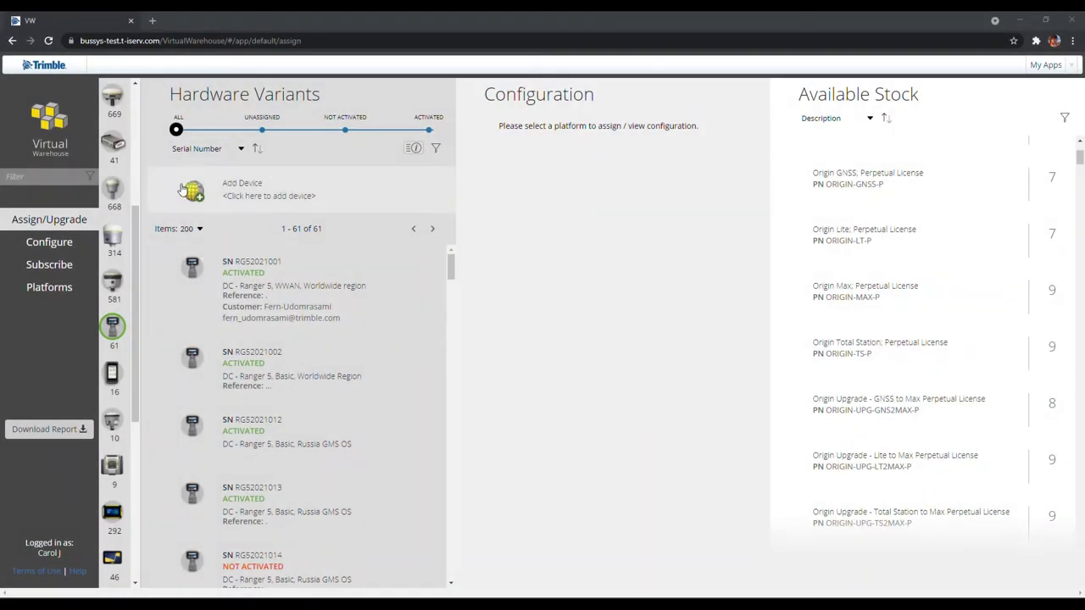
# Open the Add Device form, select Non-Trimble Device, and close it with OK
pyautogui.click(241, 189)
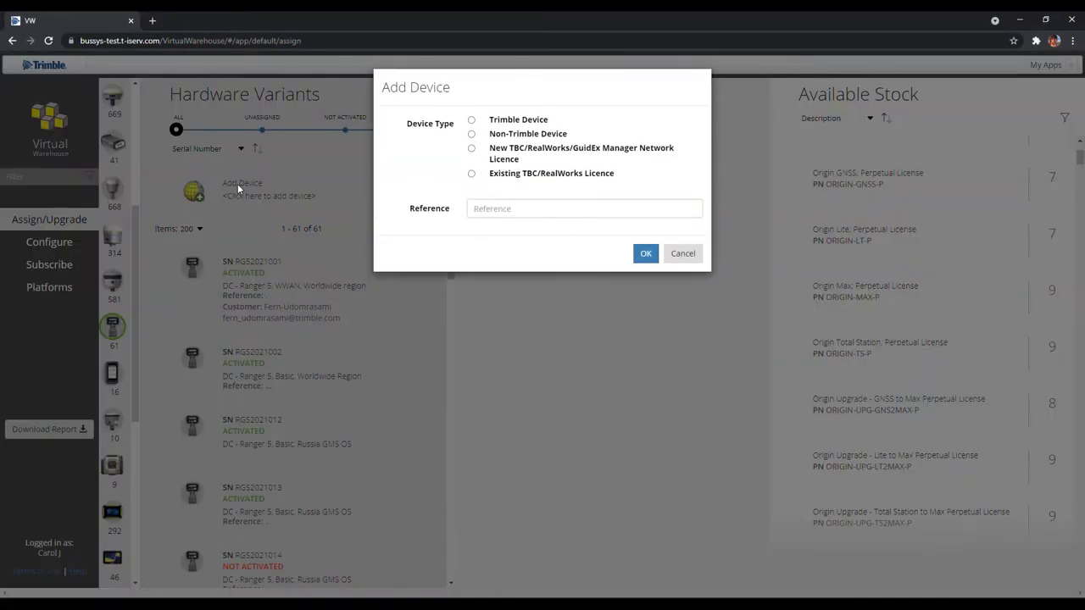
pyautogui.click(473, 136)
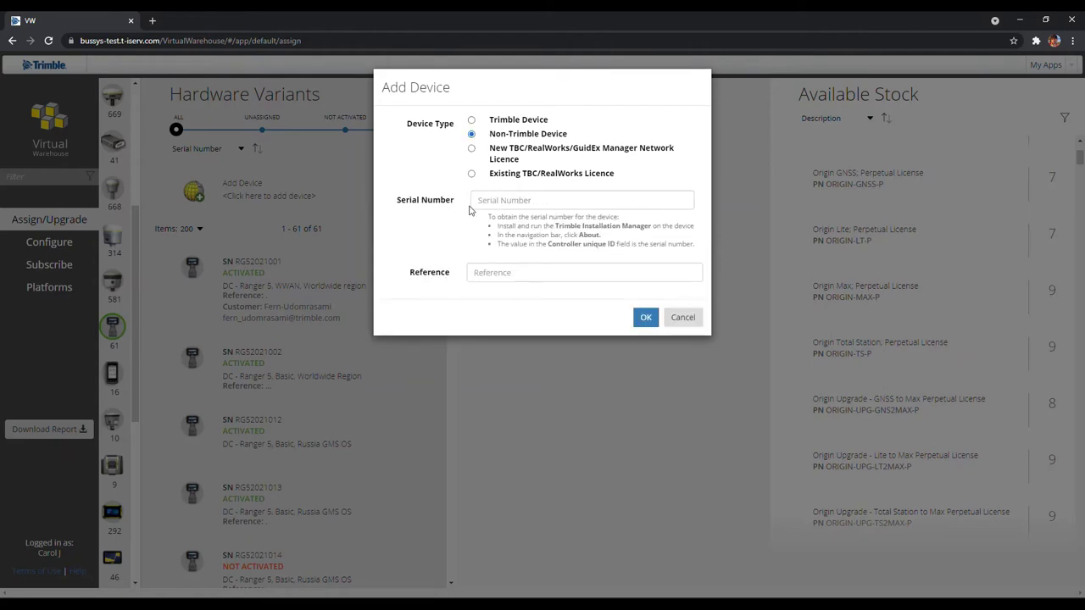
pyautogui.click(647, 318)
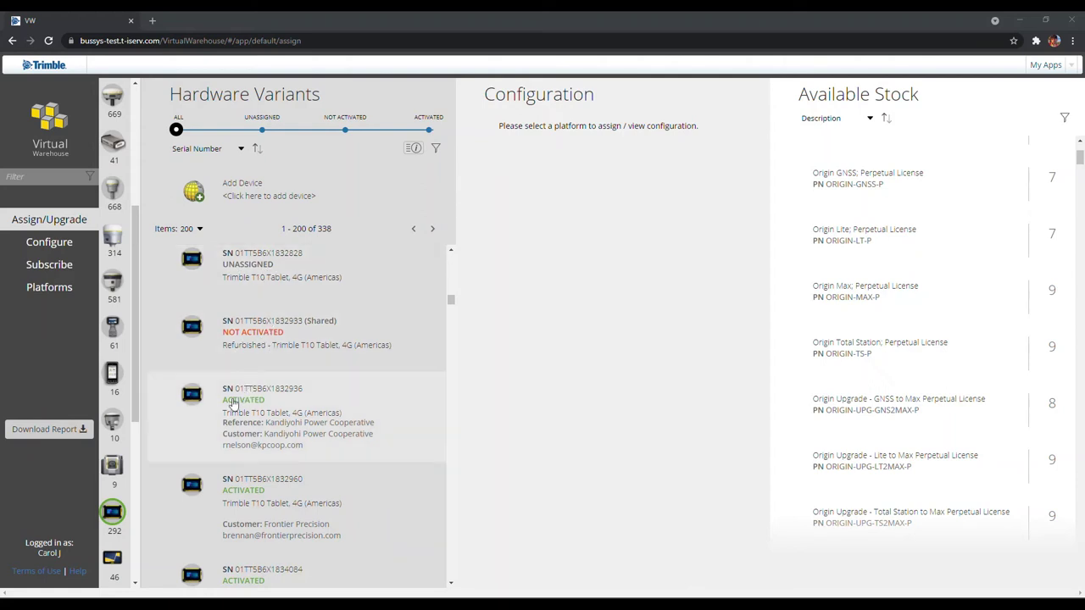
# List the 61 Ranger 5 units and view configurations of RG52021014 and RG52021016
pyautogui.click(112, 329)
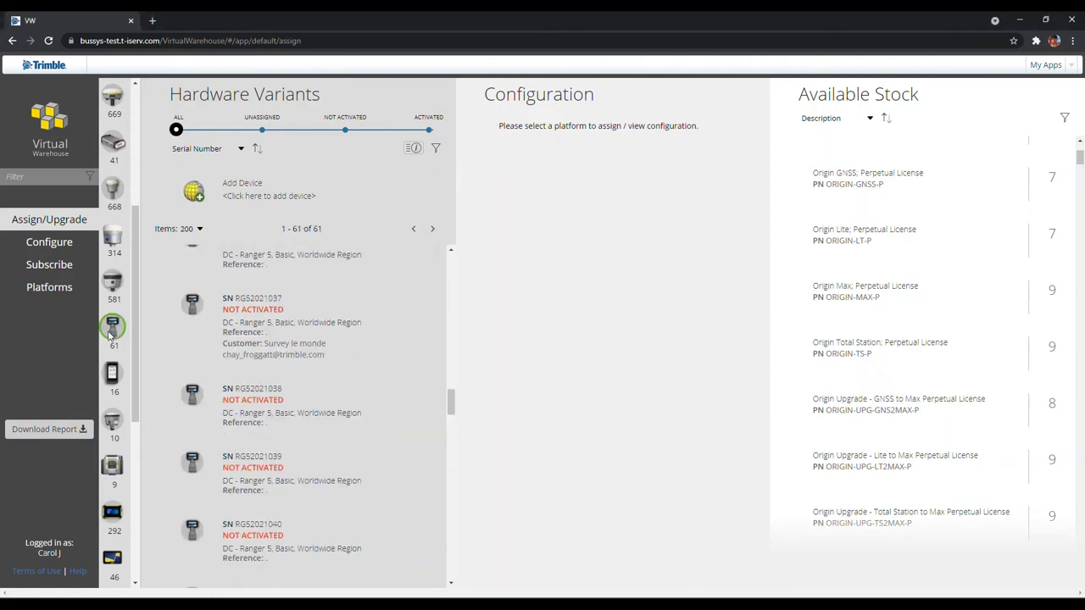
pyautogui.moveTo(450, 403); pyautogui.dragTo(459, 282)
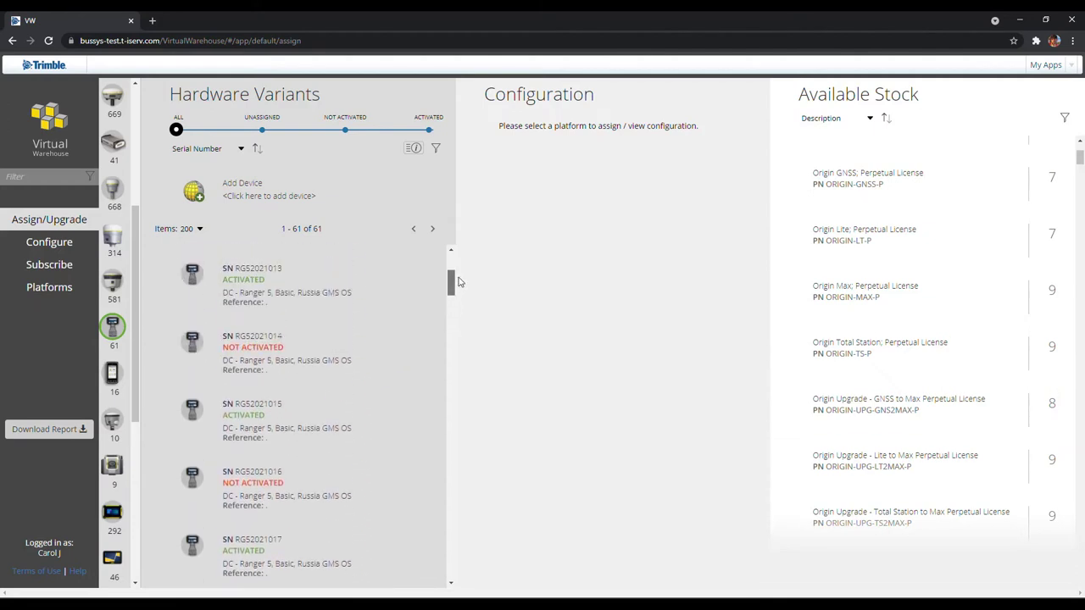
pyautogui.click(323, 350)
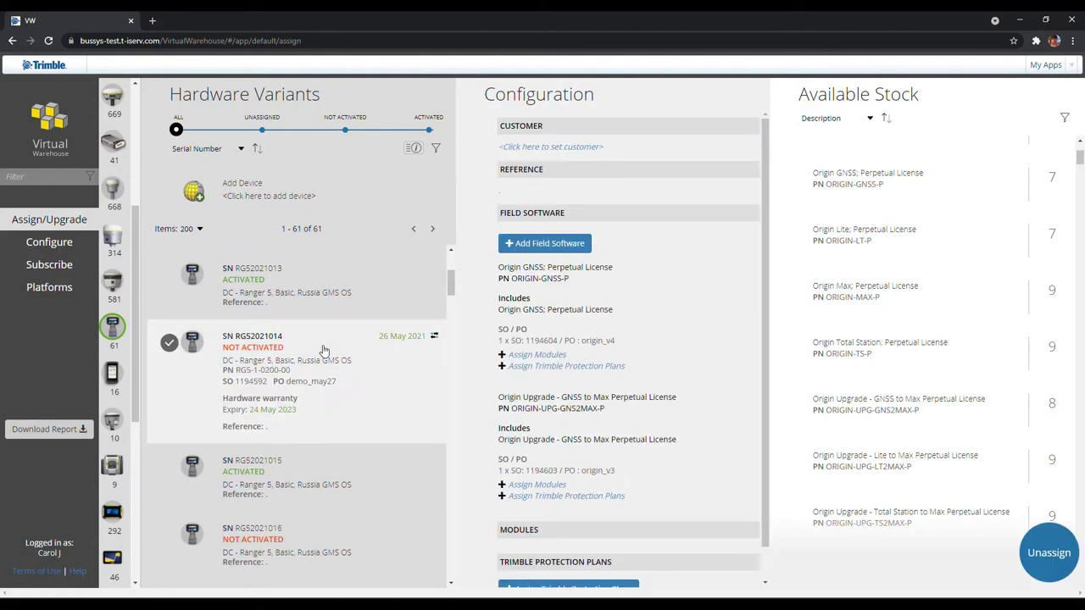
pyautogui.click(305, 540)
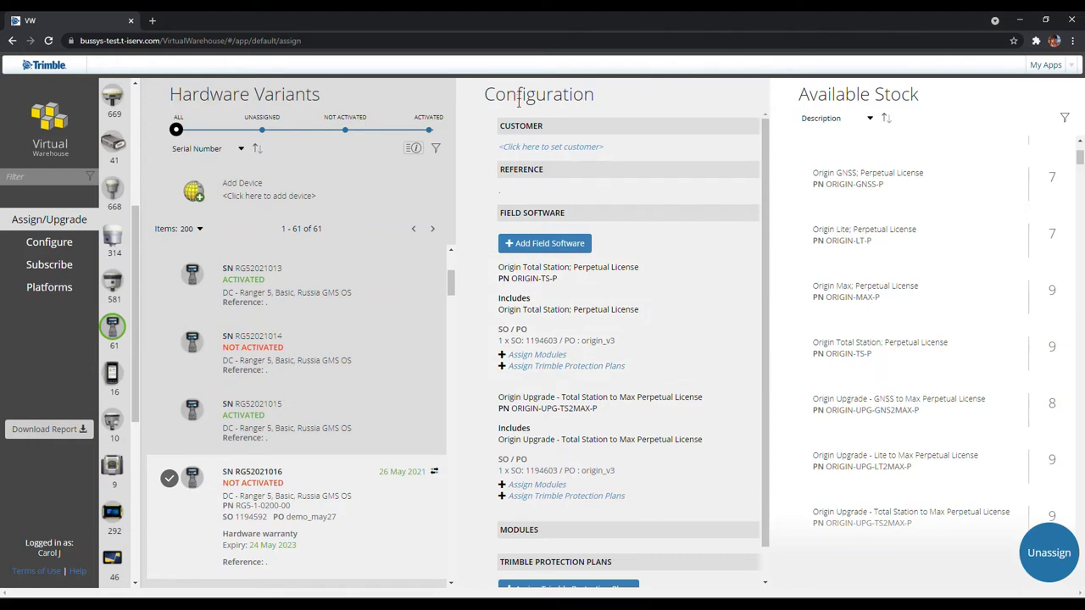
pyautogui.scroll(-1, 766, 300)
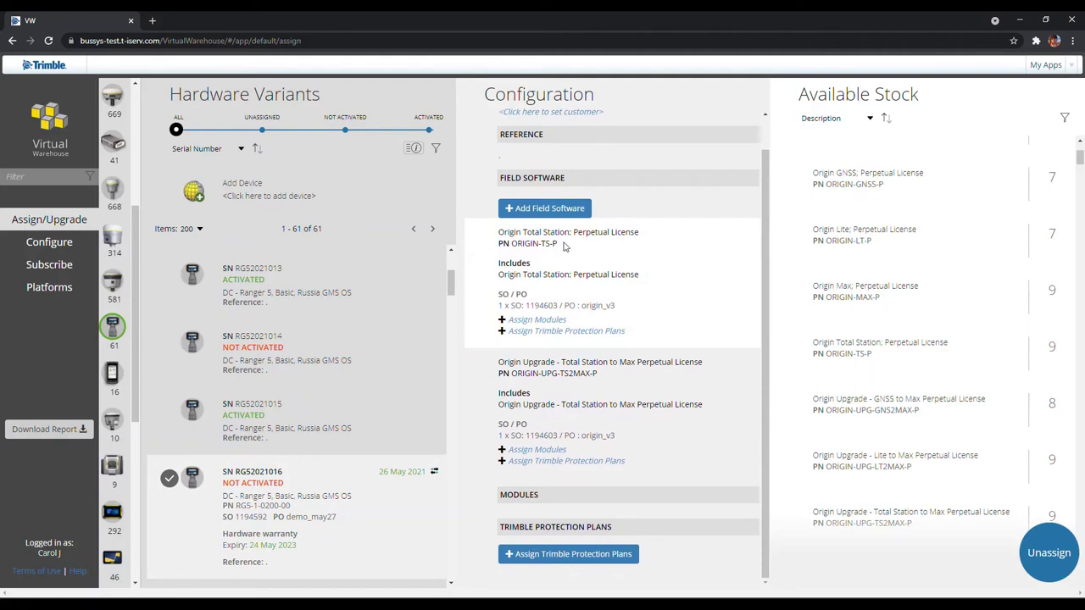
pyautogui.moveTo(565, 246); pyautogui.dragTo(511, 247)
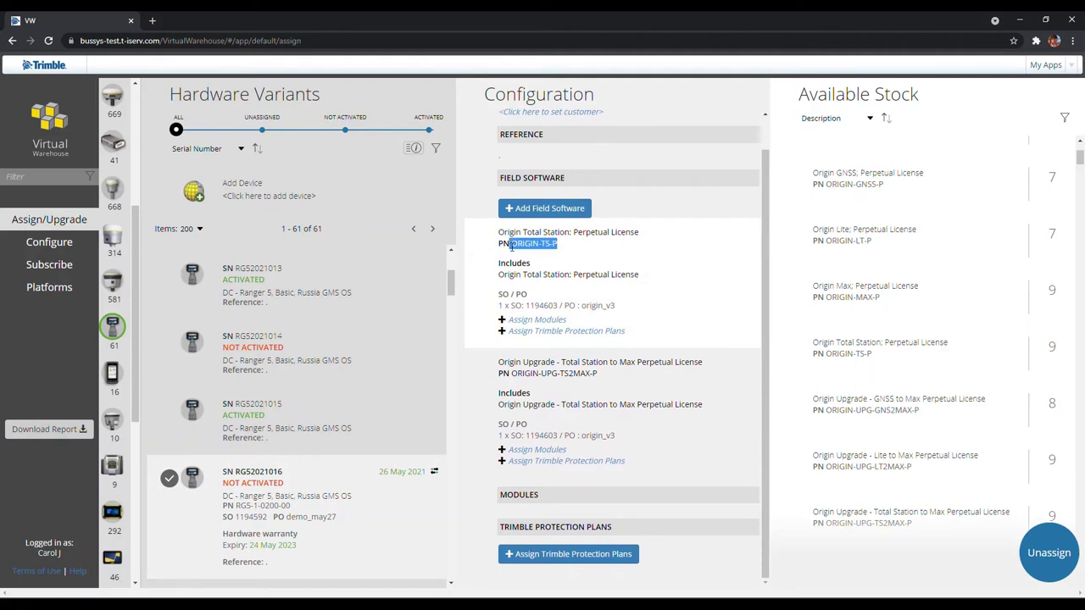
pyautogui.click(587, 251)
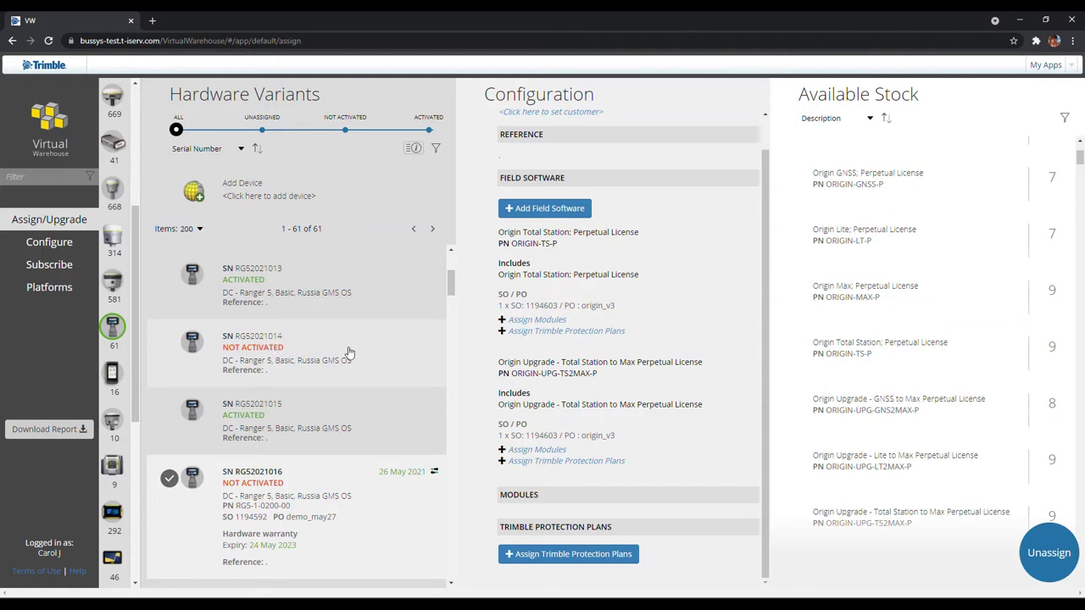
pyautogui.click(270, 347)
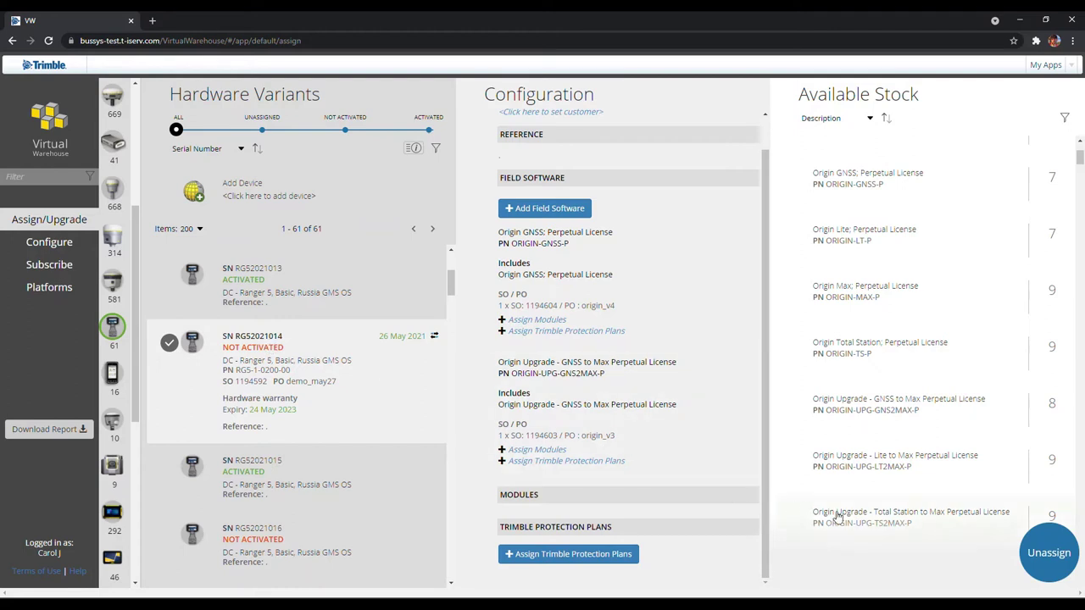
pyautogui.click(1050, 553)
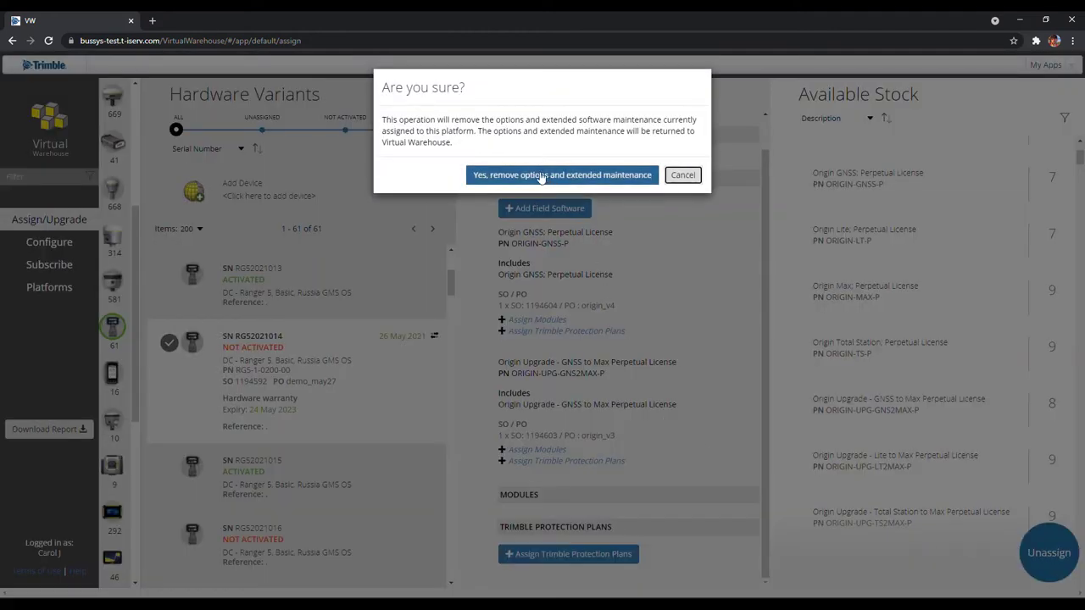
pyautogui.click(683, 176)
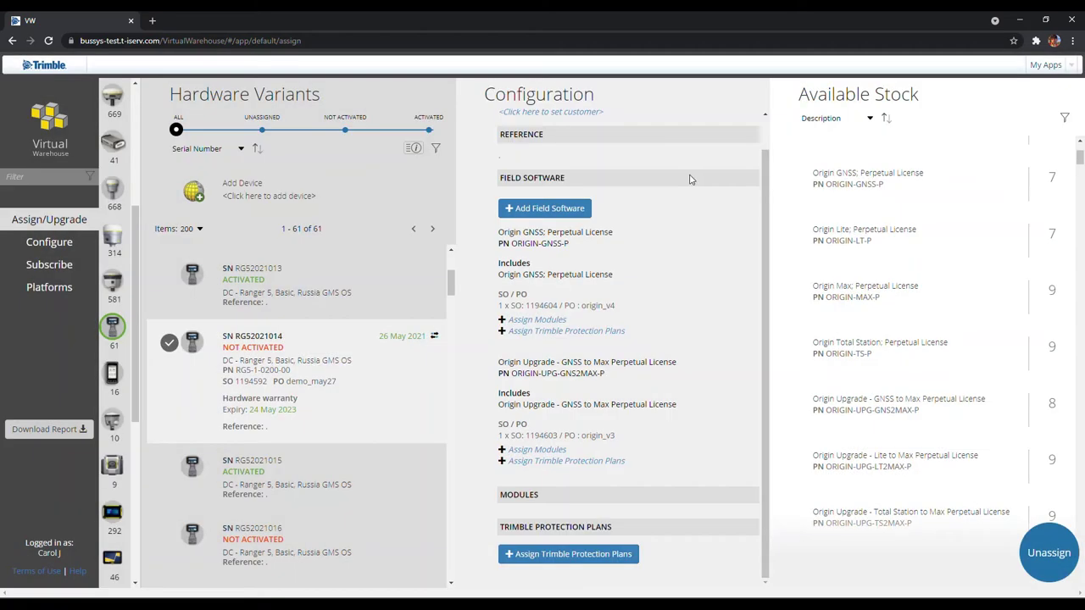
# Inspect RG52021013's ORIGIN-LT-P configuration, then show all 11913 T10 tablets again
pyautogui.click(297, 291)
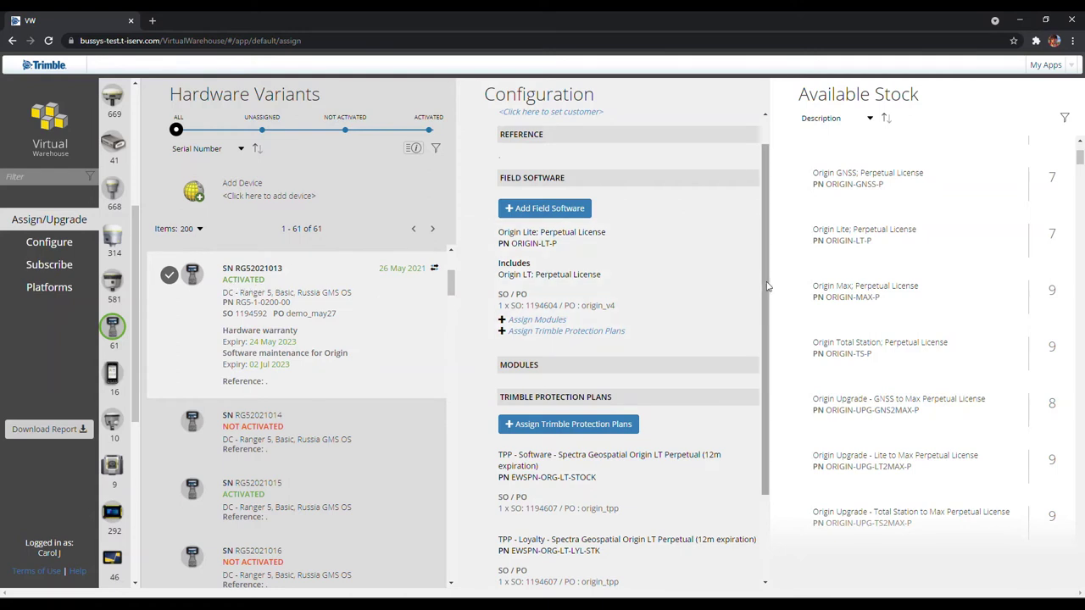
pyautogui.moveTo(766, 289); pyautogui.dragTo(767, 320)
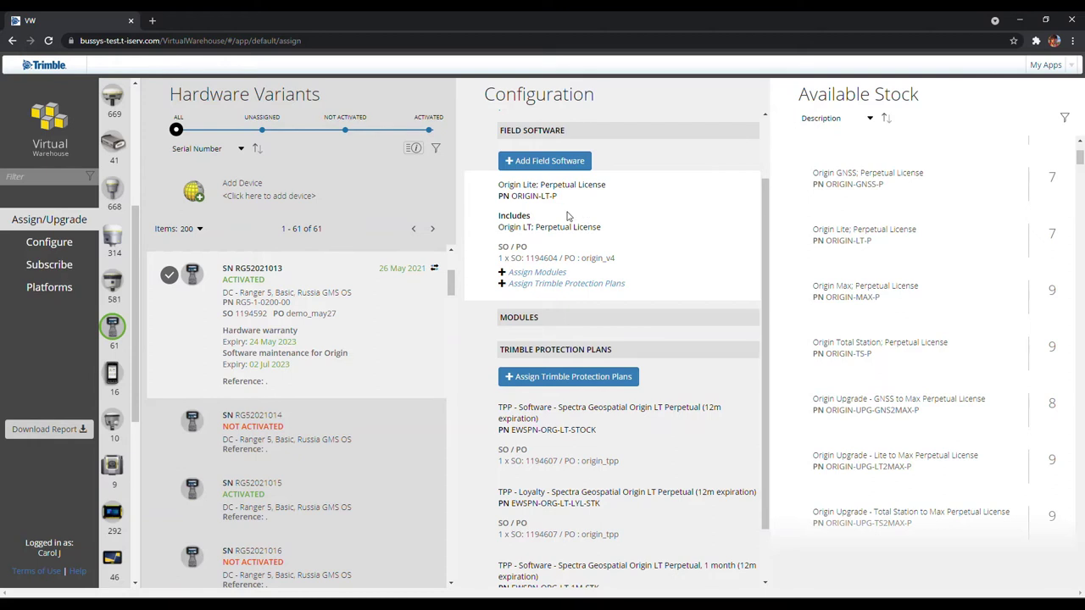
pyautogui.moveTo(559, 199); pyautogui.dragTo(519, 200)
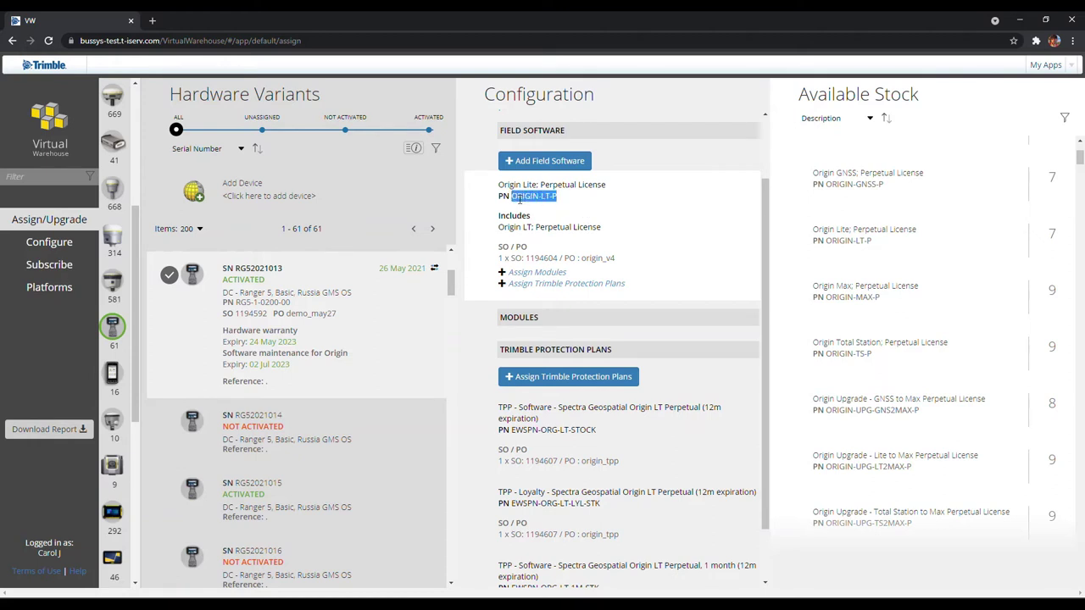
pyautogui.click(710, 200)
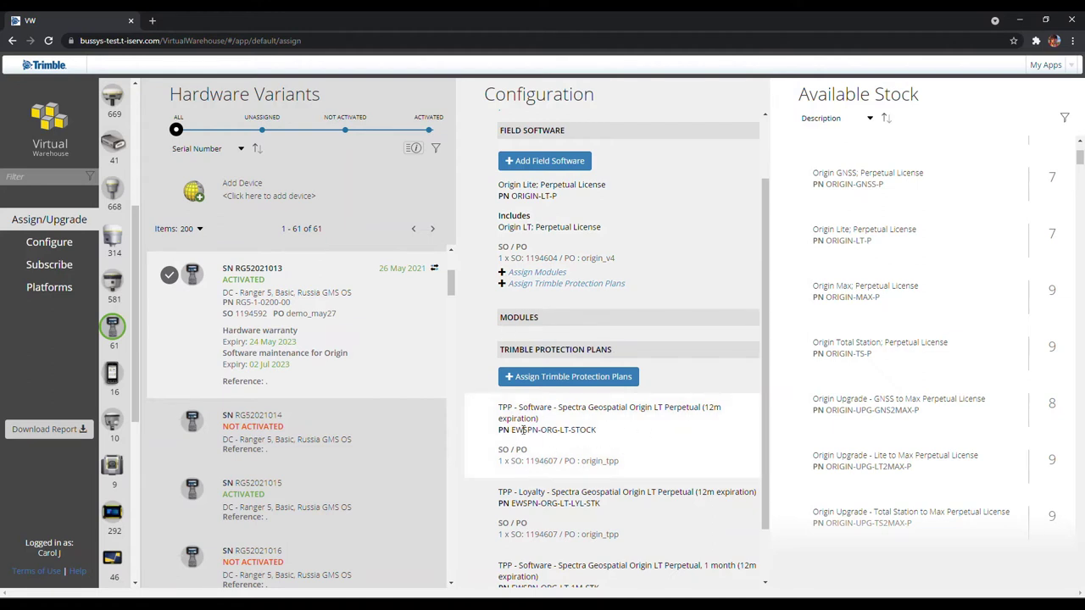
pyautogui.click(617, 401)
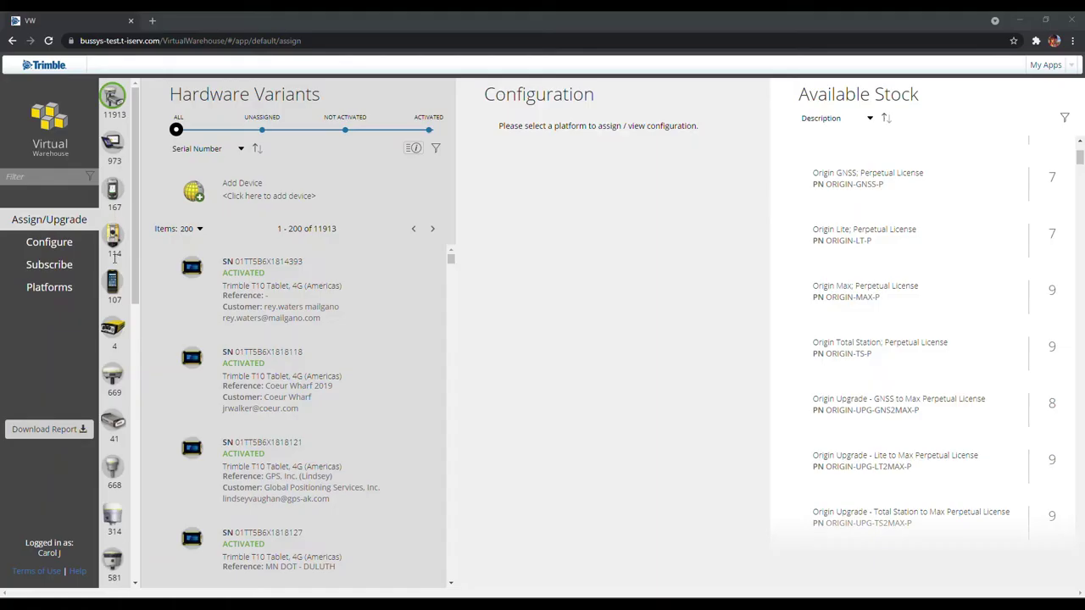
# Filter the device list by serial RG52021020 and open its empty configuration
pyautogui.moveTo(136, 276); pyautogui.dragTo(135, 384)
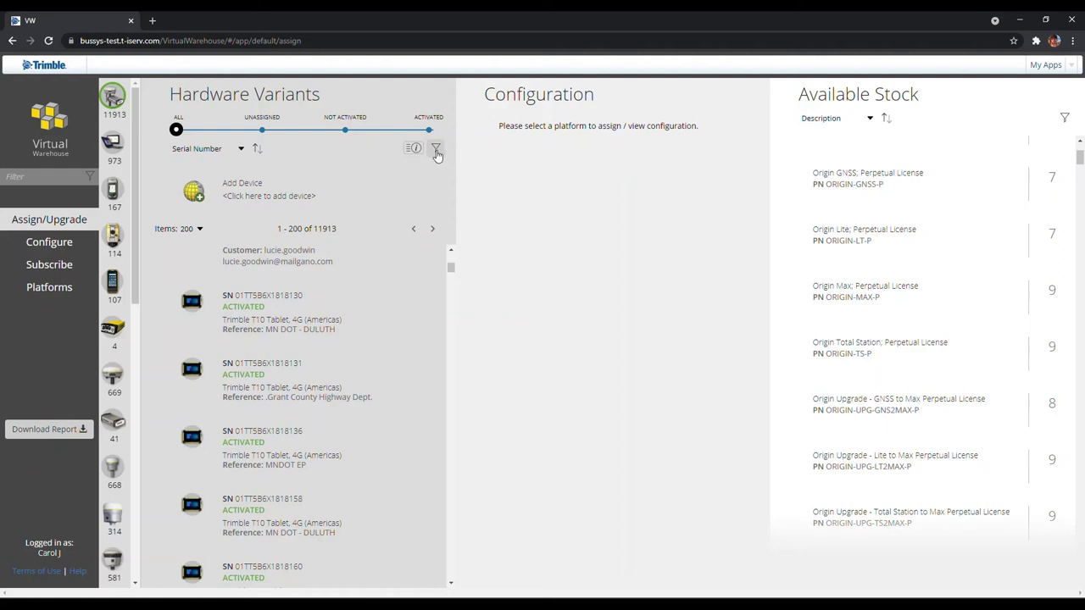
pyautogui.click(437, 151)
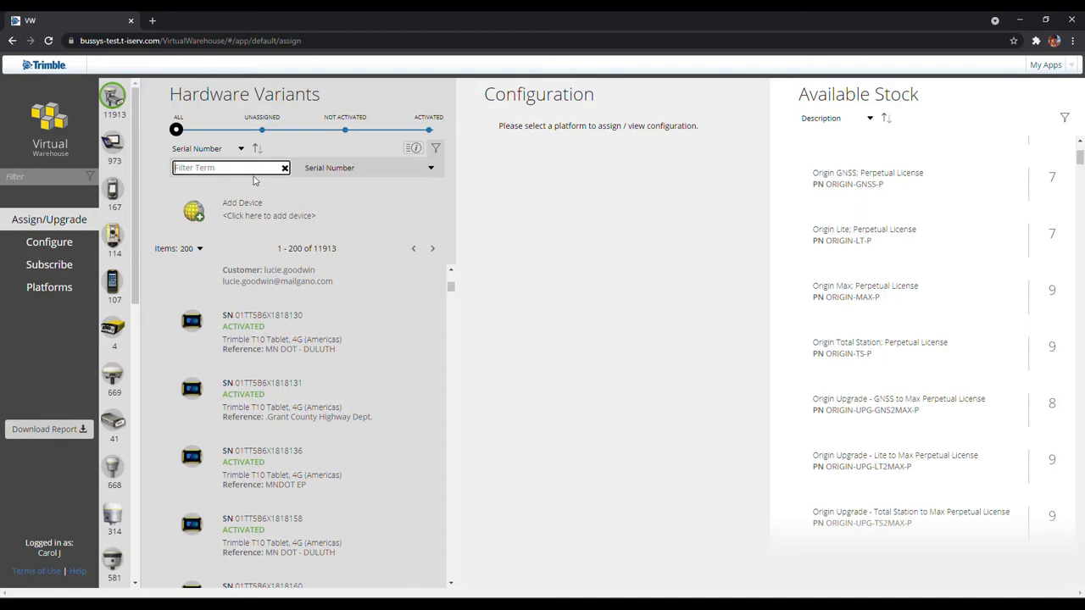
pyautogui.write('RG52021020')
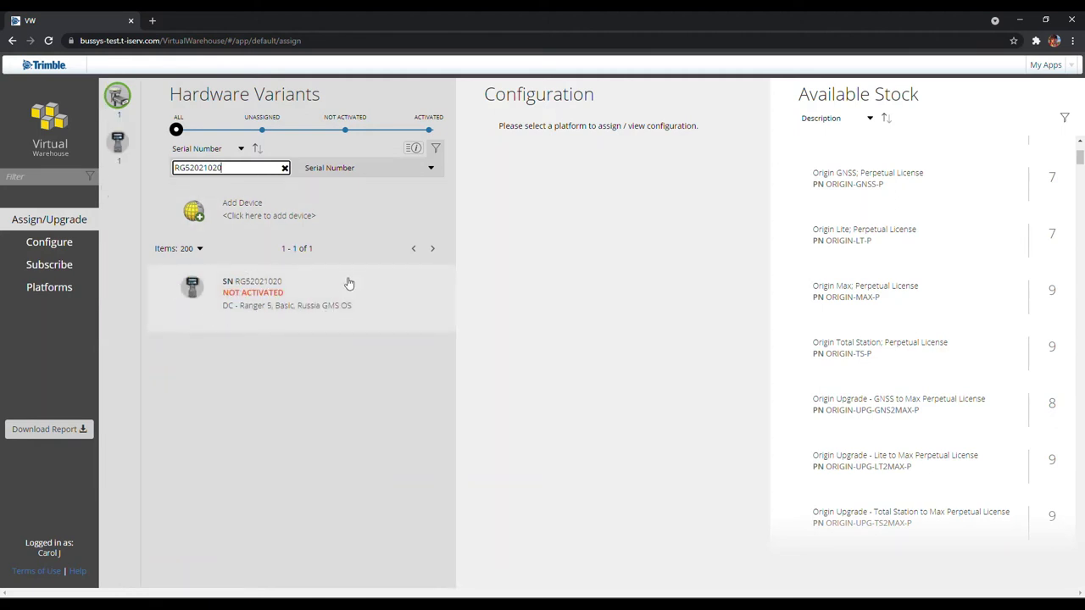
pyautogui.click(278, 293)
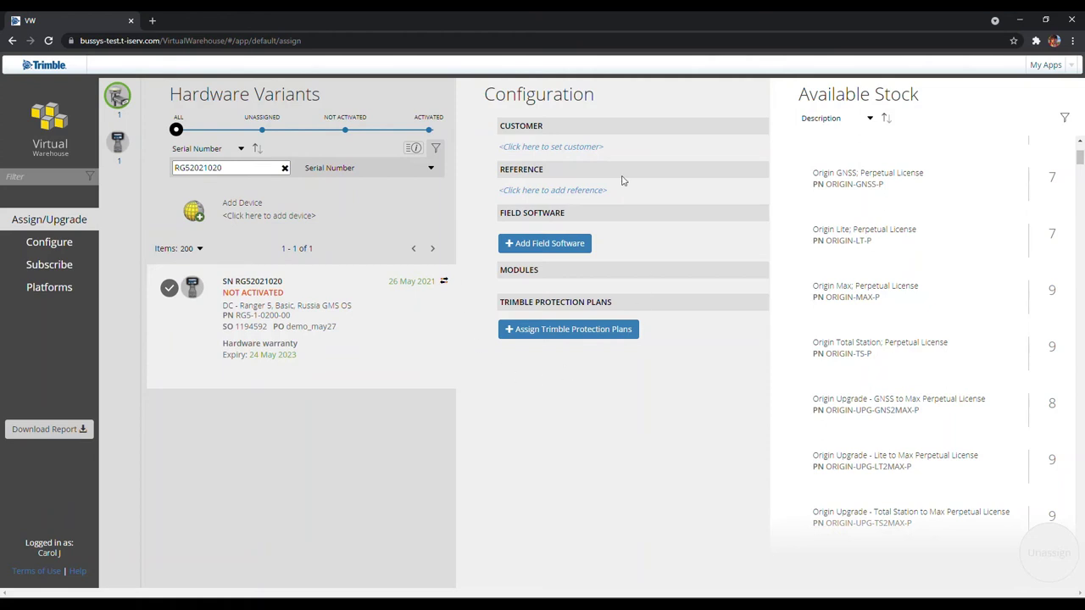
# Assign Origin Max Perpetual License (ORIGIN-MAX-P) to RG52021020 as field software
pyautogui.click(566, 245)
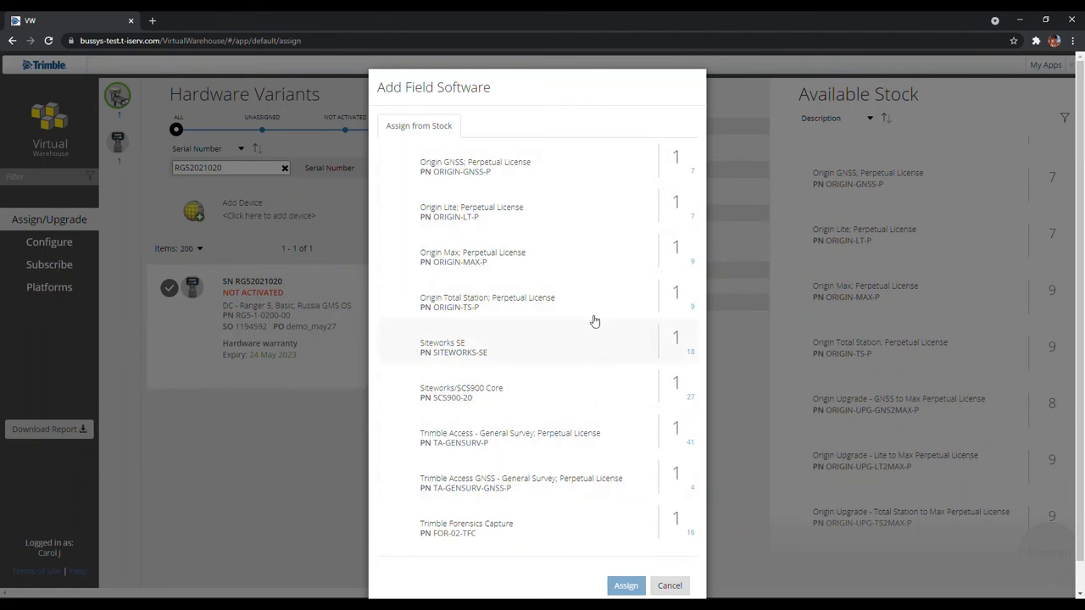
pyautogui.click(475, 269)
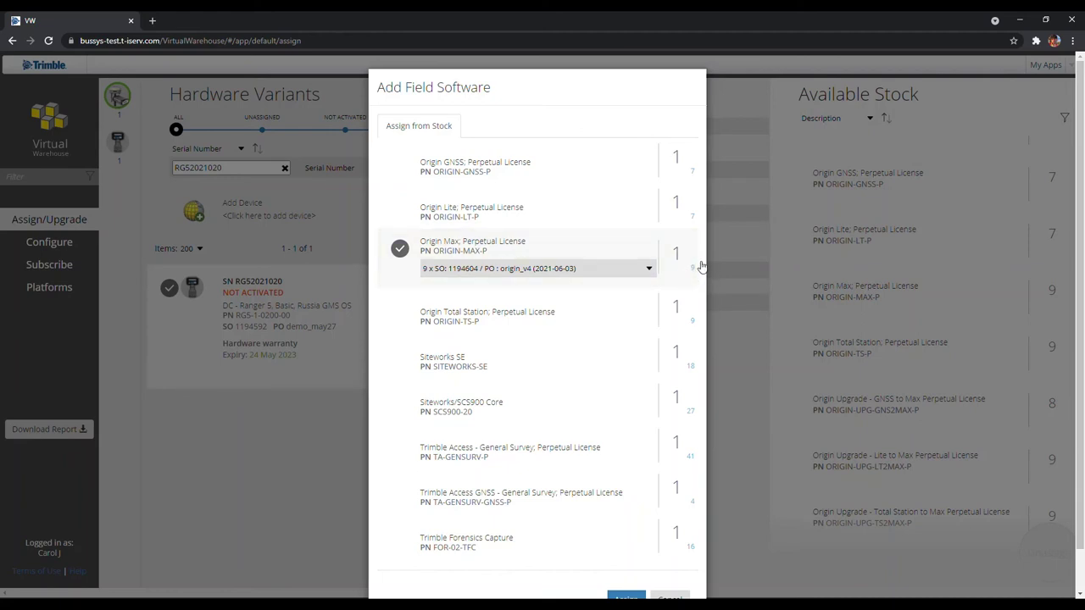
pyautogui.scroll(-1, 586, 305)
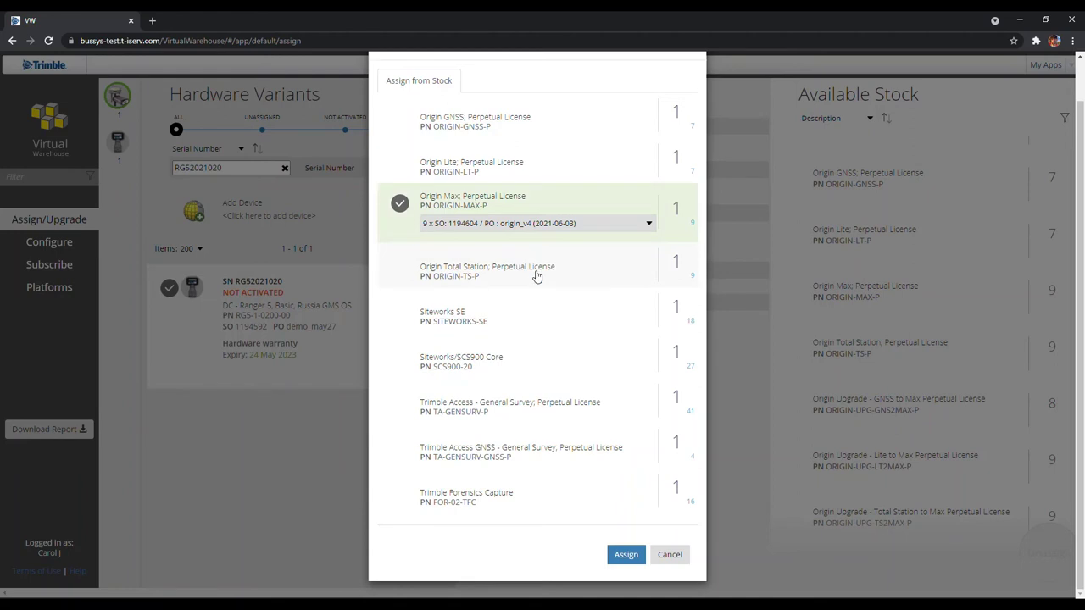
pyautogui.click(625, 554)
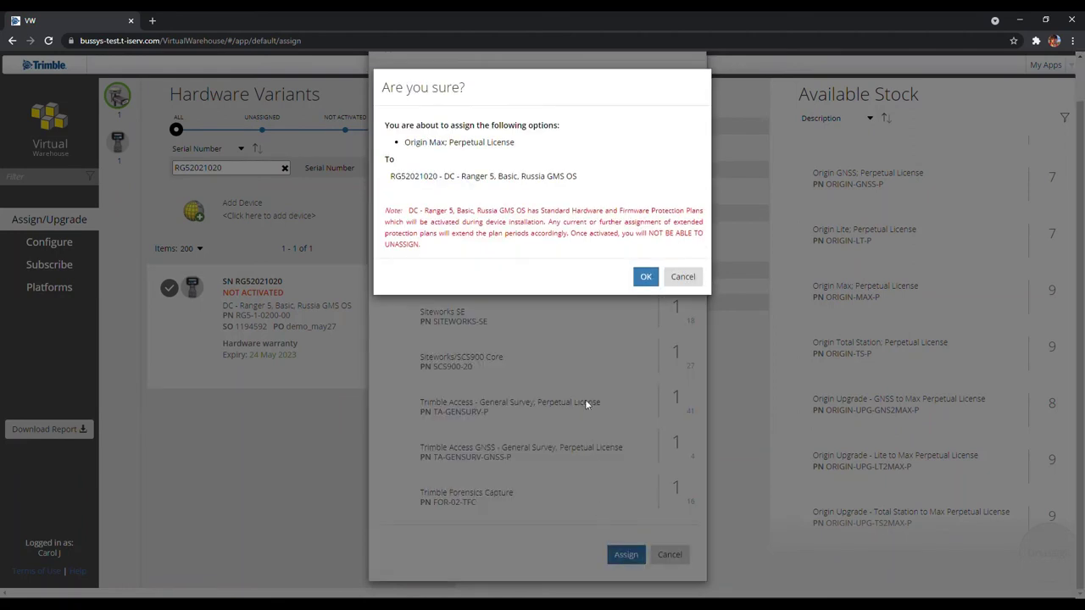
pyautogui.click(646, 279)
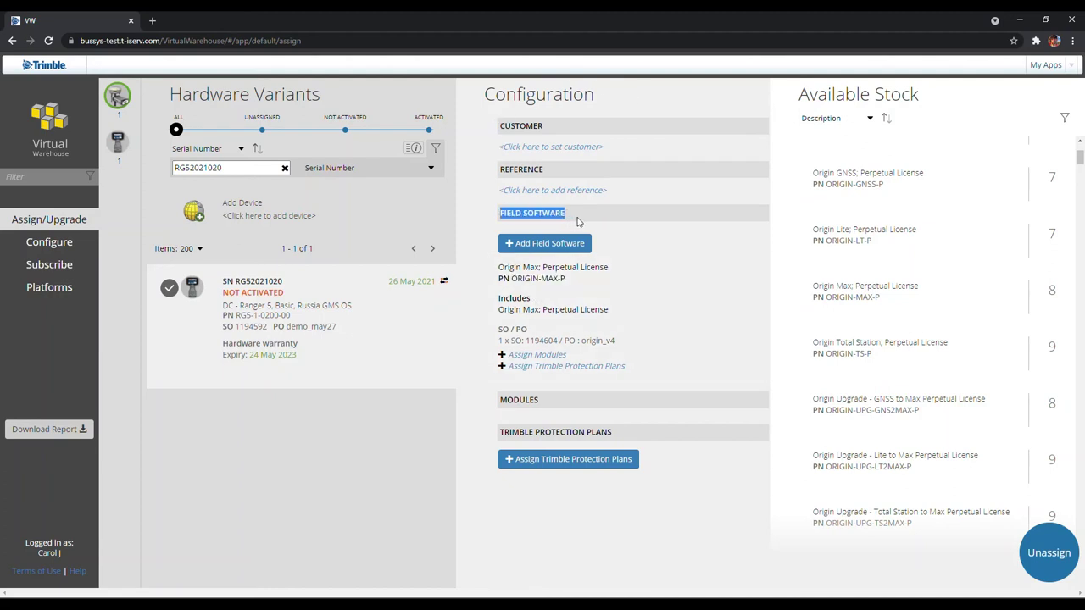
# Assign the Origin Perpetual 4 Years protection plan to the Origin Max licence and confirm
pyautogui.click(569, 369)
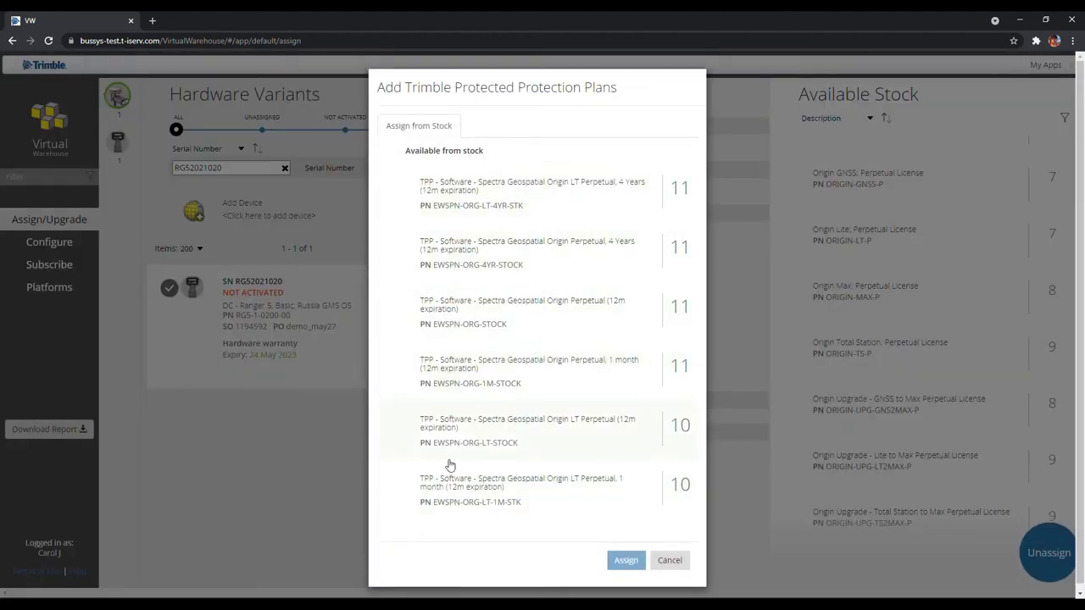
pyautogui.click(544, 254)
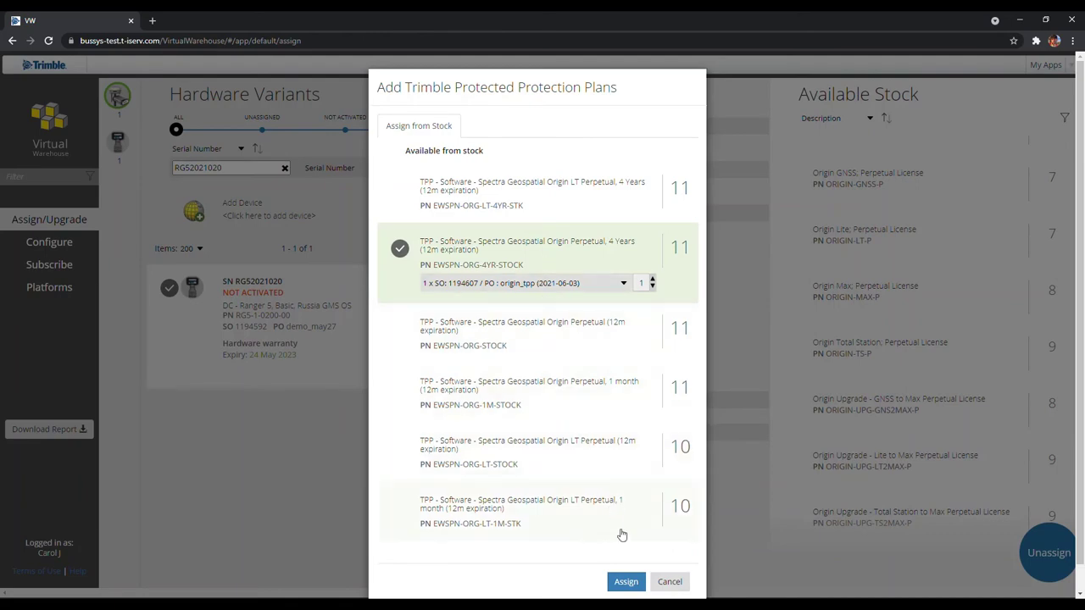
pyautogui.click(628, 583)
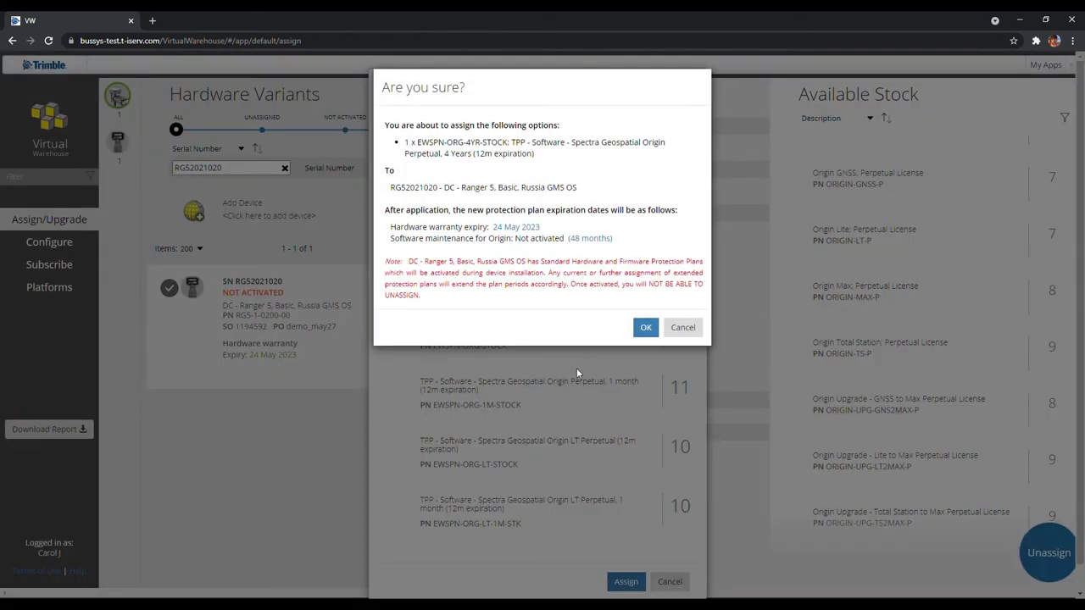
pyautogui.click(646, 327)
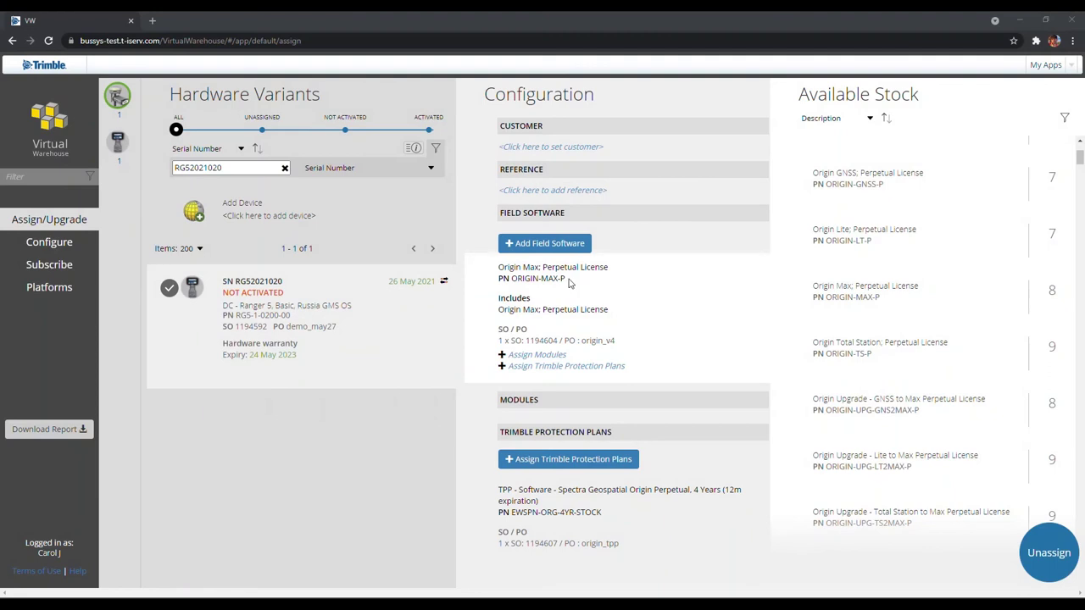
# Highlight the Origin Max licence, protection plan and module text to review the assignment
pyautogui.moveTo(589, 283); pyautogui.dragTo(493, 266)
pyautogui.click(612, 294)
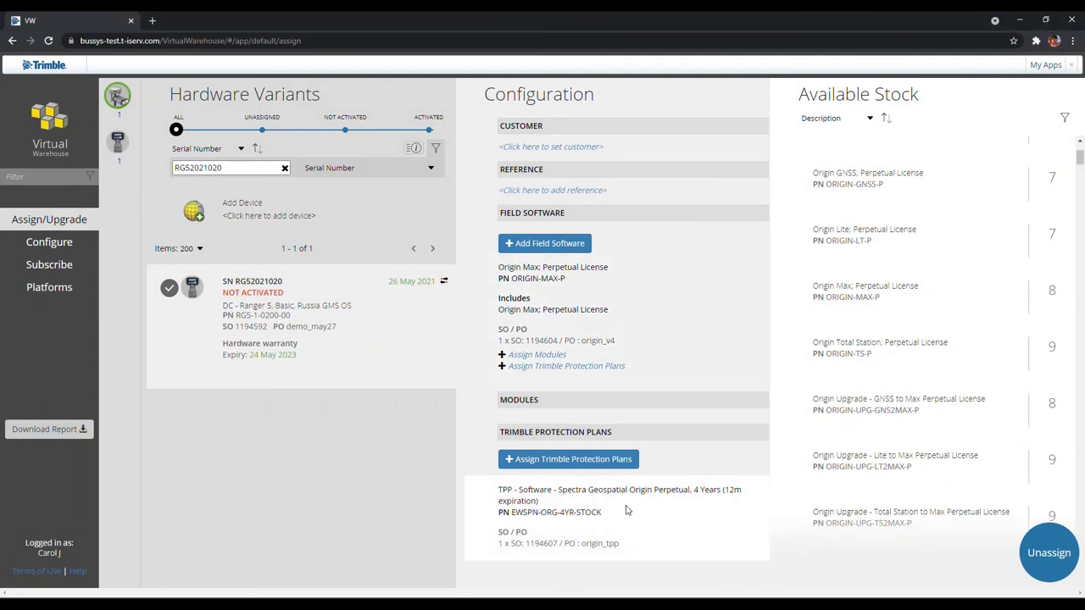
pyautogui.moveTo(541, 501); pyautogui.dragTo(490, 485)
pyautogui.click(679, 326)
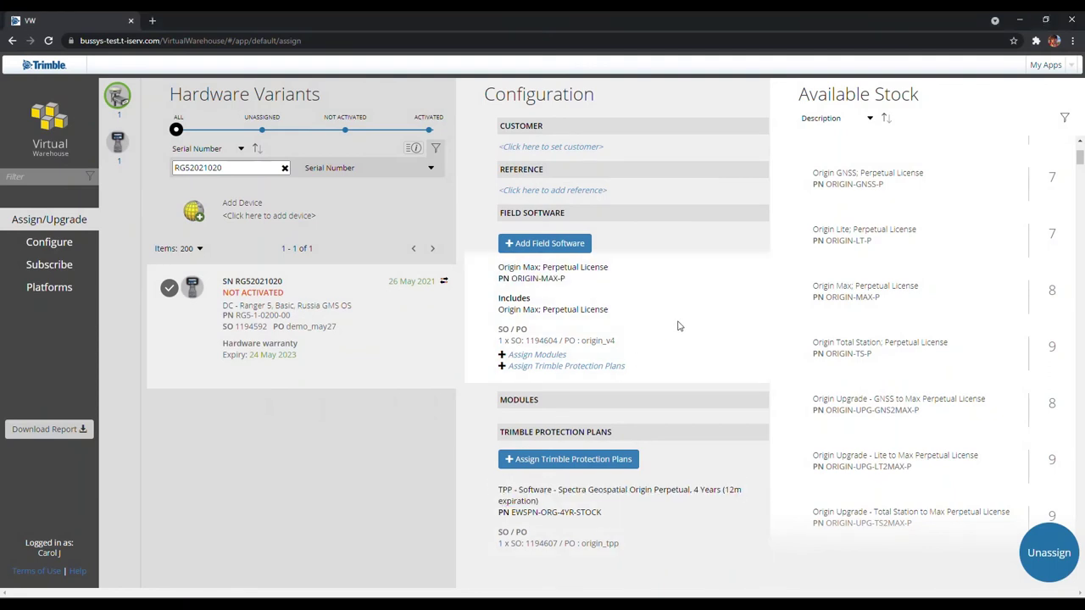
pyautogui.moveTo(574, 362); pyautogui.dragTo(509, 356)
pyautogui.click(576, 361)
# Add the Origin Roads Perpetual License module to the Origin Max licence and confirm
pyautogui.click(551, 356)
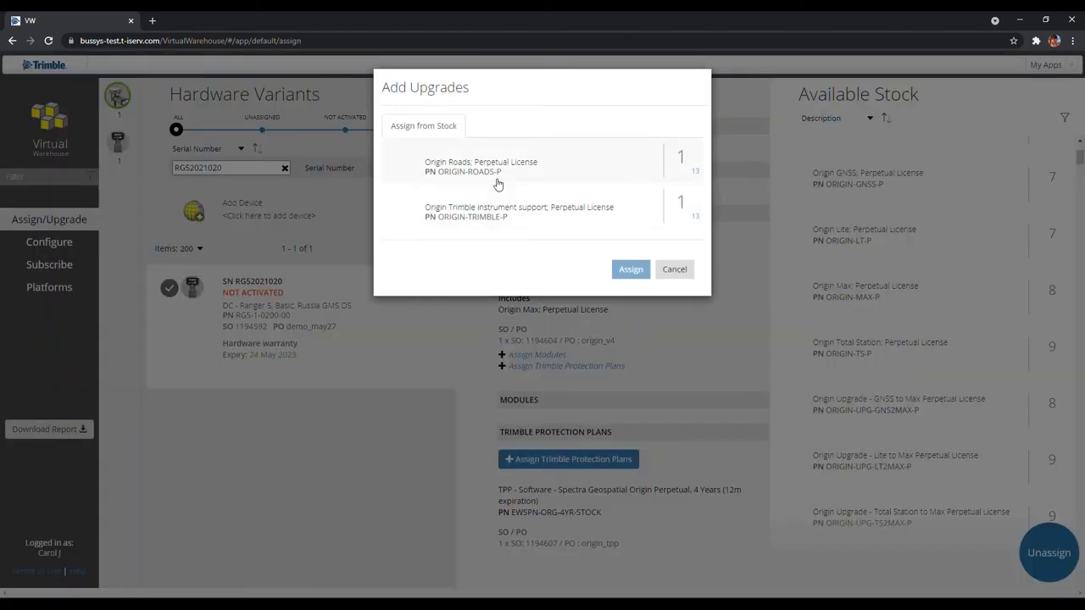
pyautogui.click(556, 173)
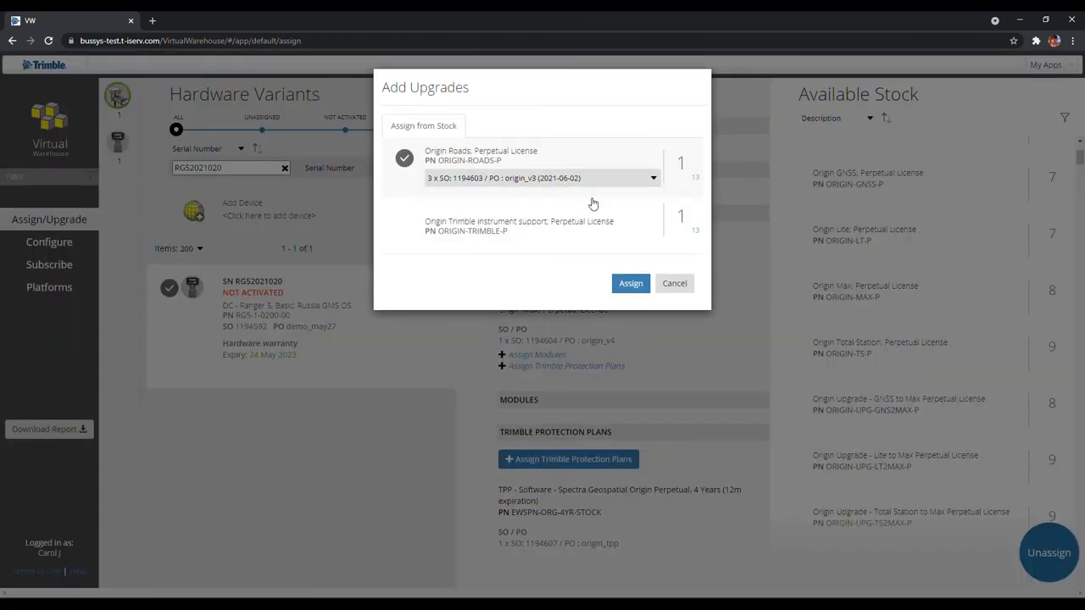
pyautogui.click(629, 284)
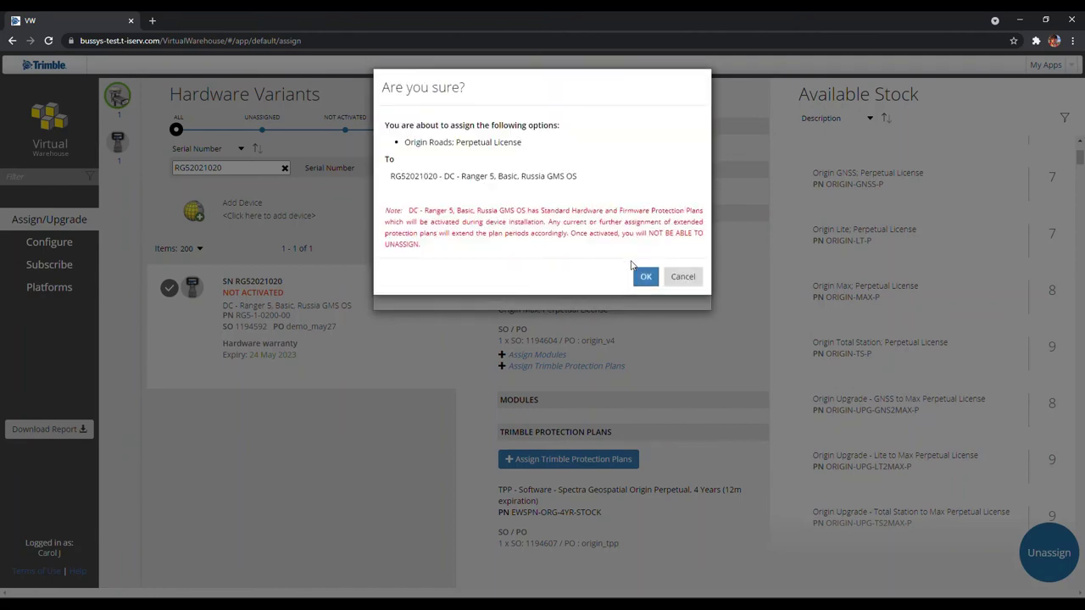
pyautogui.click(645, 276)
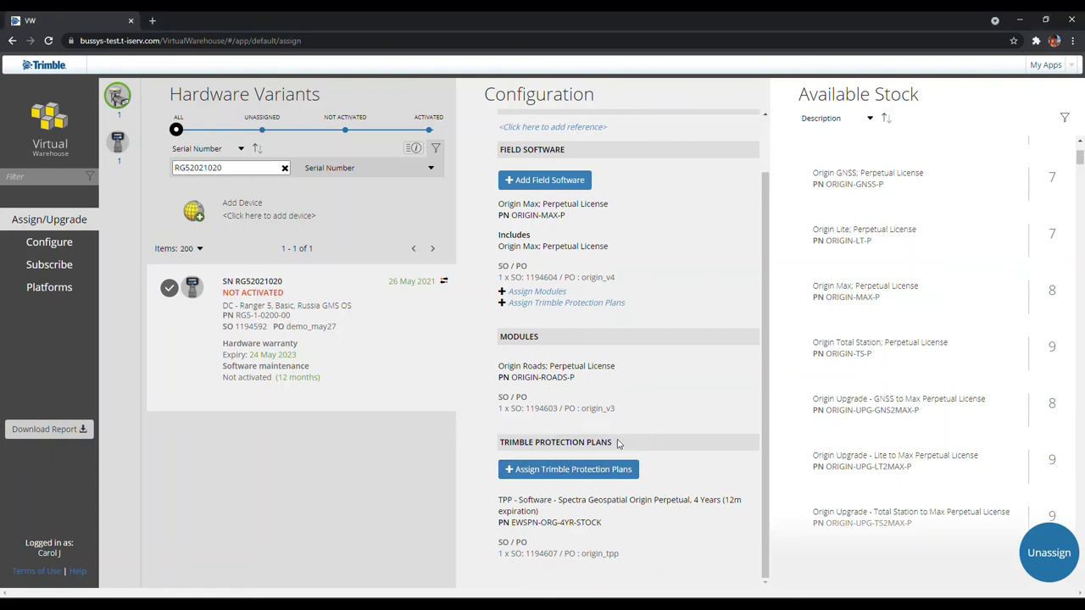
# Assign the Ranger 5 Control Unit 12-month hardware protection plan to RG52021020 and confirm
pyautogui.moveTo(616, 442); pyautogui.dragTo(499, 446)
pyautogui.click(543, 469)
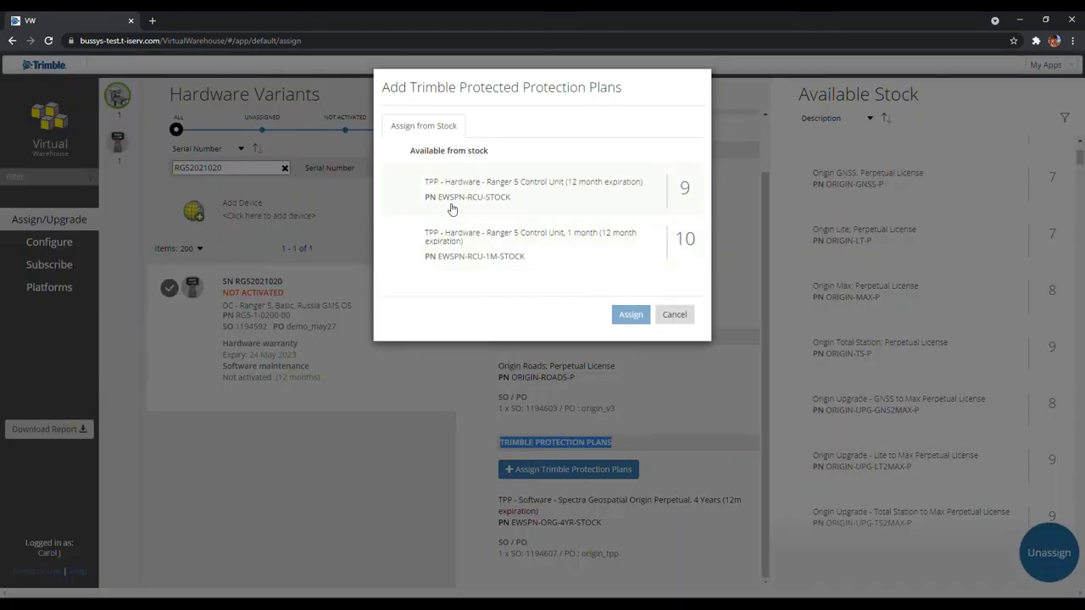
pyautogui.click(471, 194)
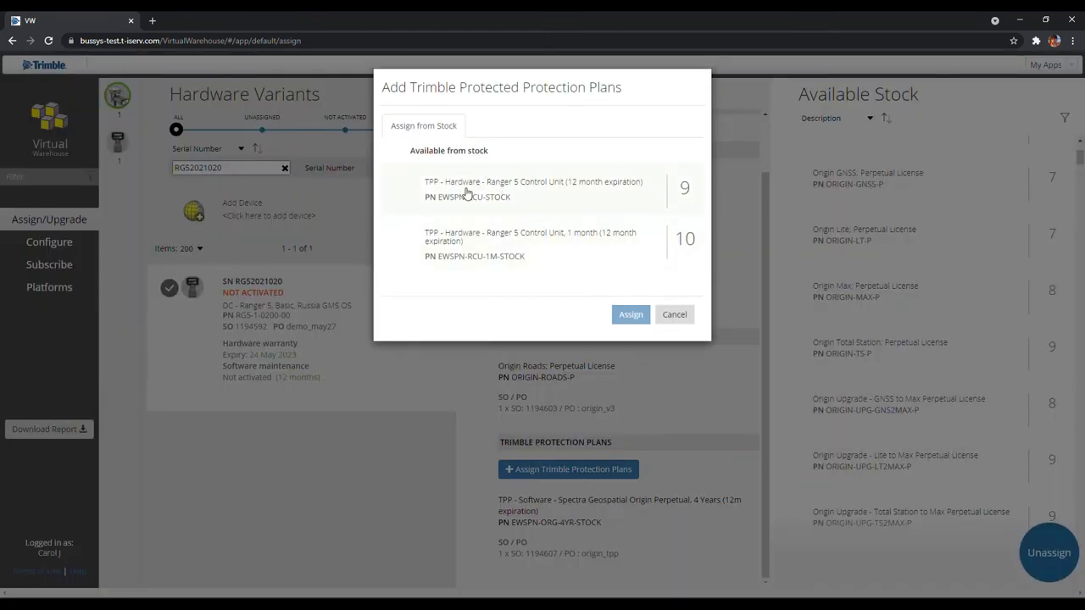
pyautogui.click(631, 336)
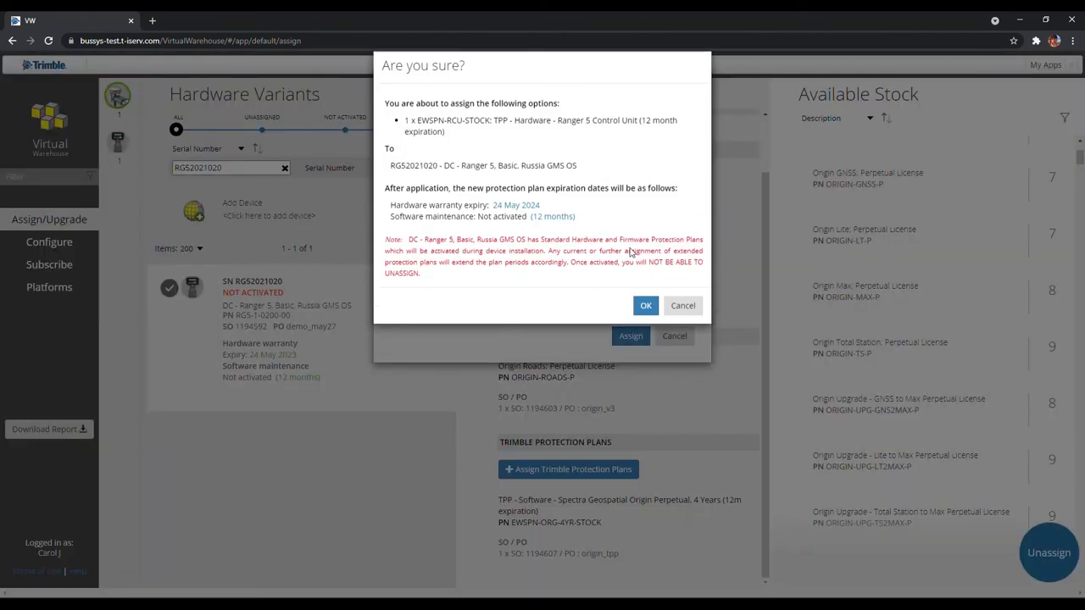
pyautogui.click(643, 328)
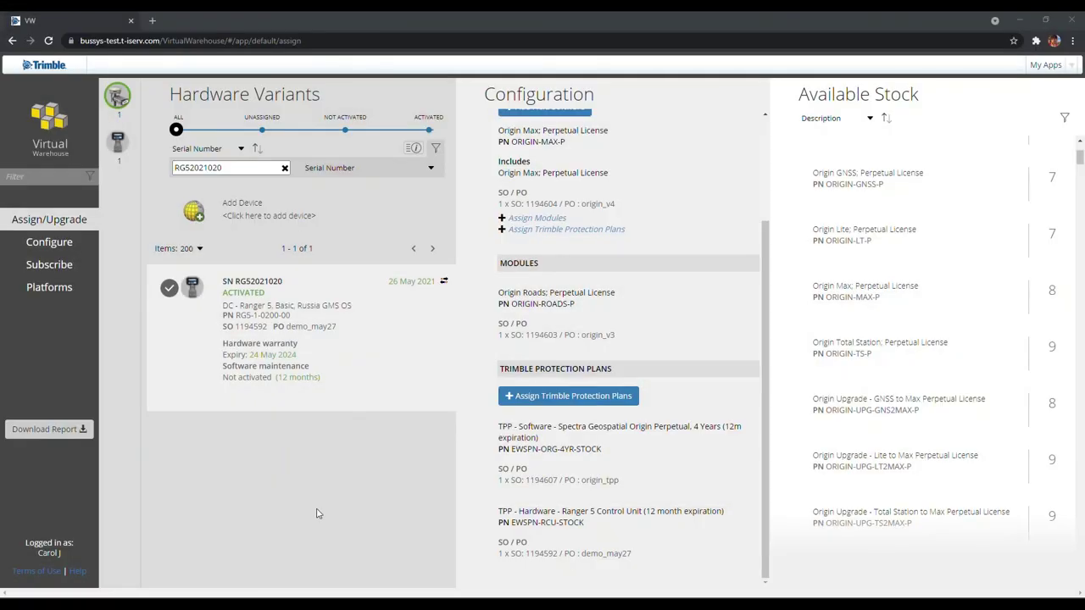
# Open the Full Stock Report download and enter a report password in both password fields
pyautogui.click(38, 431)
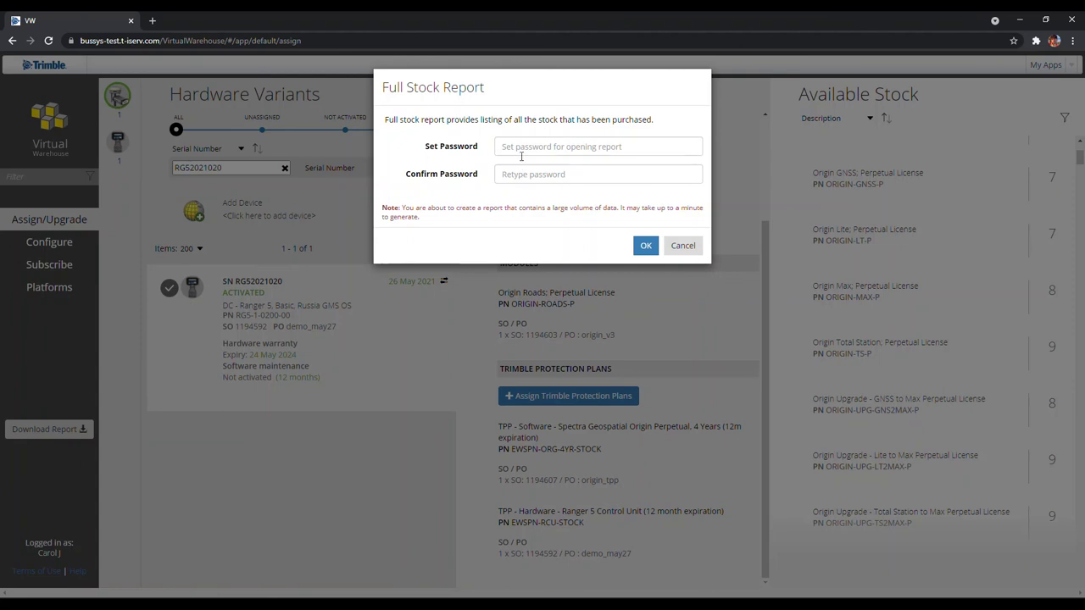
pyautogui.click(522, 156)
pyautogui.write('aaaa')
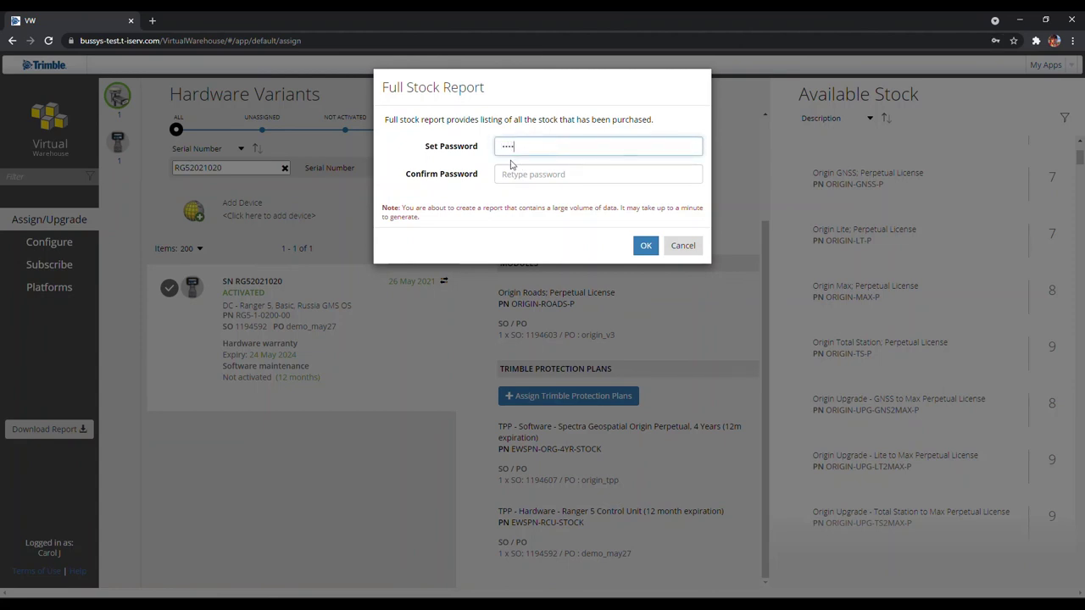
pyautogui.click(461, 176)
pyautogui.click(523, 175)
pyautogui.write('aaaa')
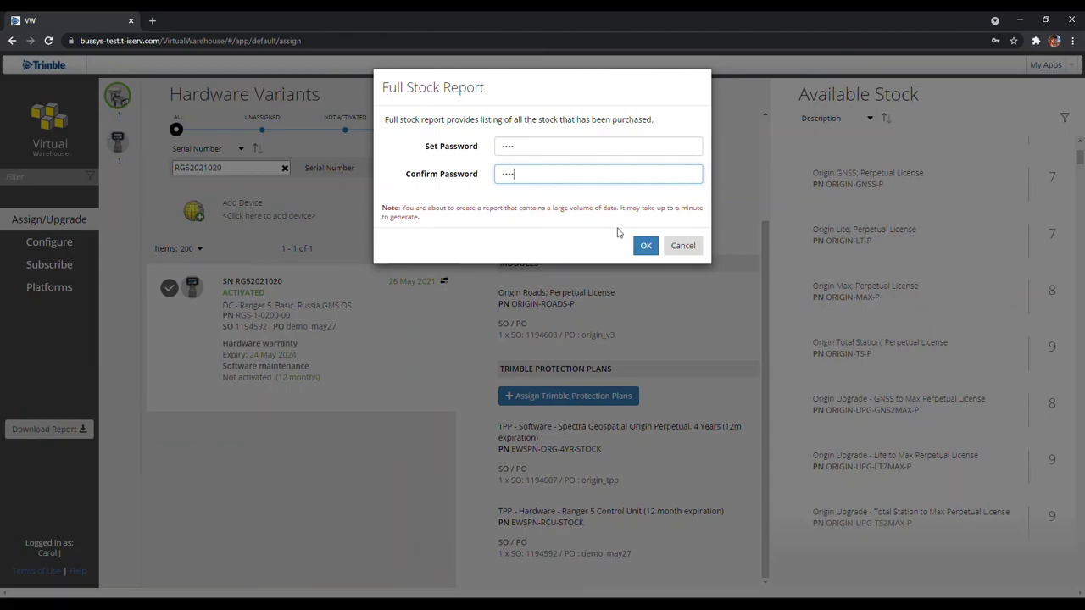